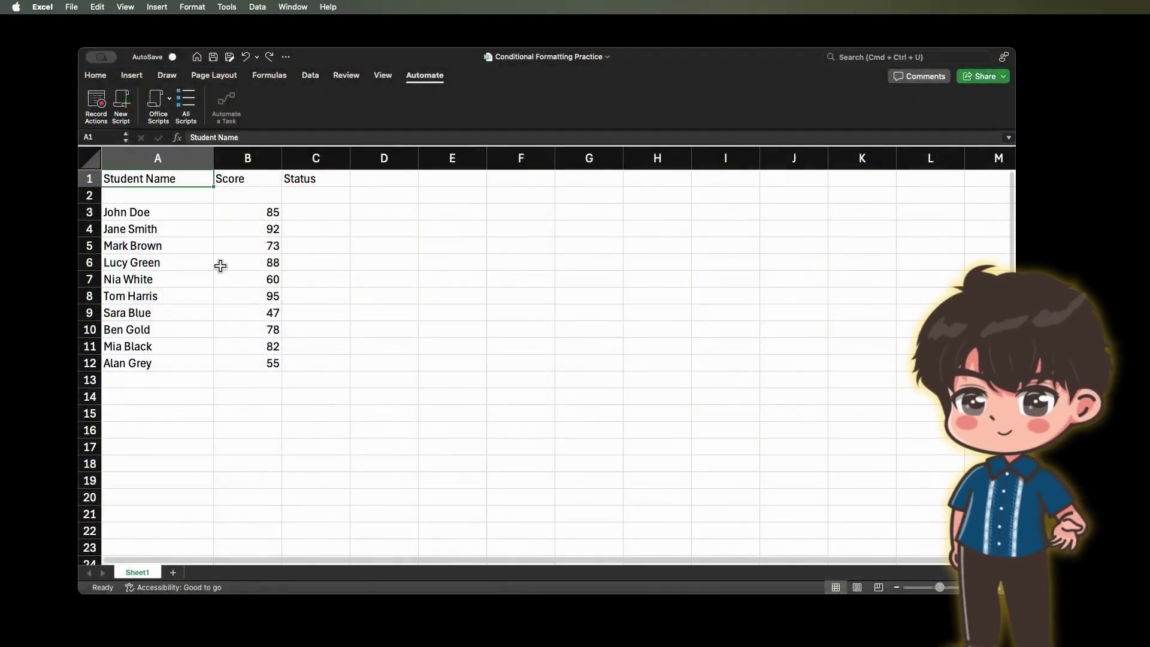
# Select the student names and scores in A1:B12 and switch to the Home ribbon.
pyautogui.click(218, 262)
pyautogui.click(316, 290)
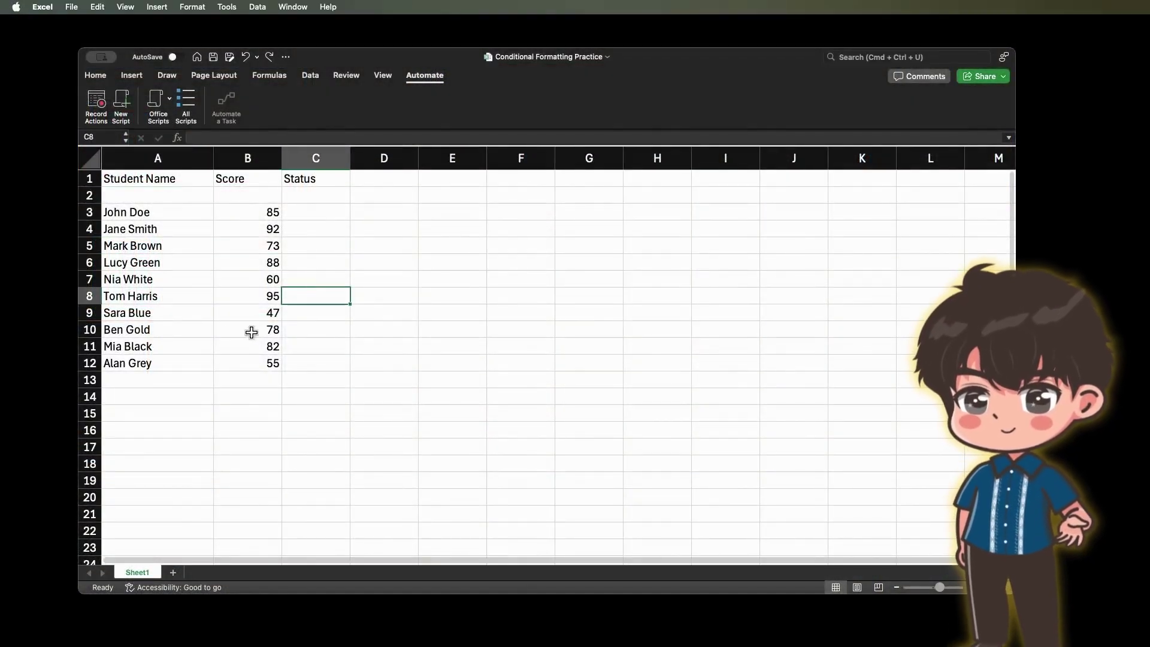
pyautogui.click(124, 179)
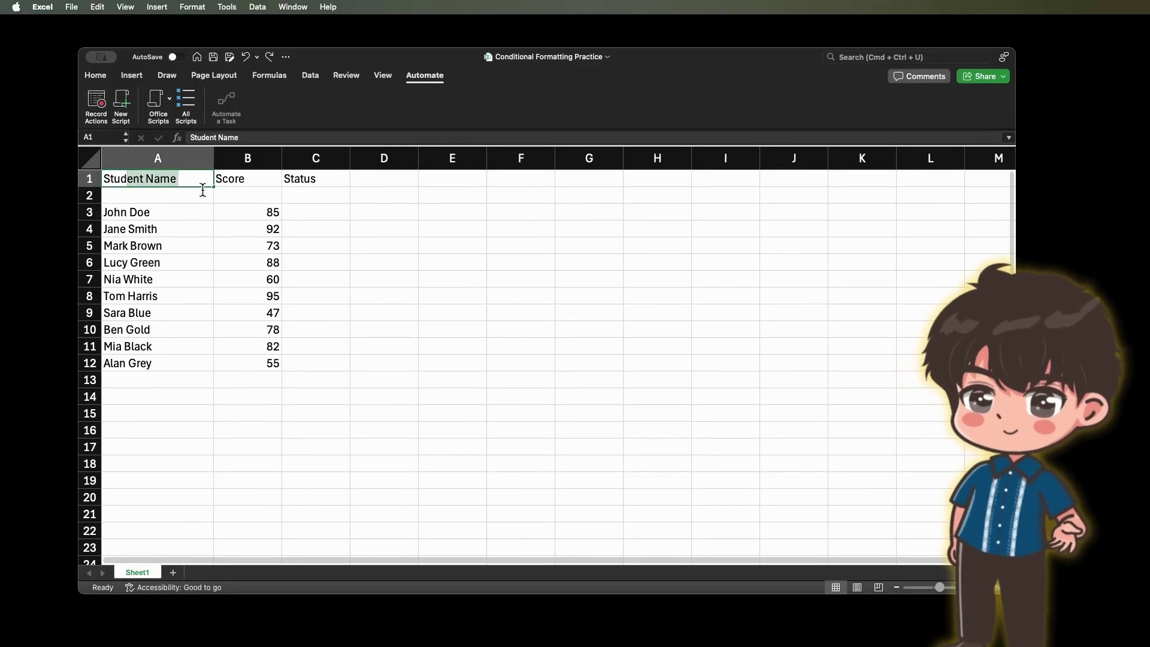
pyautogui.click(253, 201)
pyautogui.moveTo(200, 178); pyautogui.dragTo(241, 360)
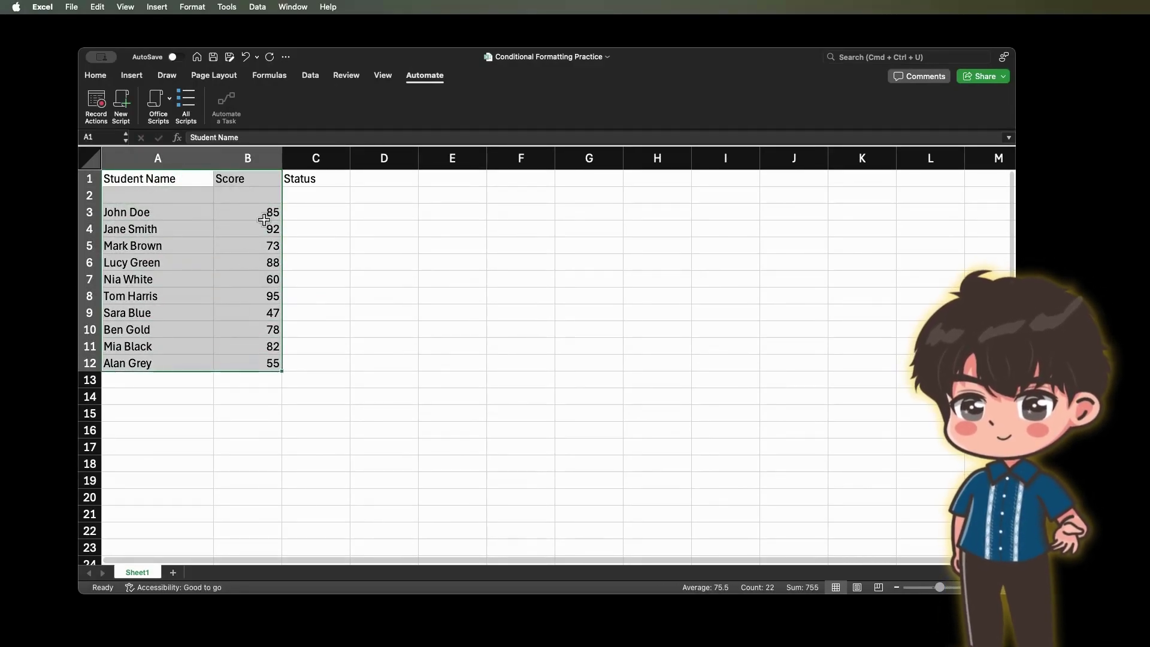
pyautogui.click(96, 76)
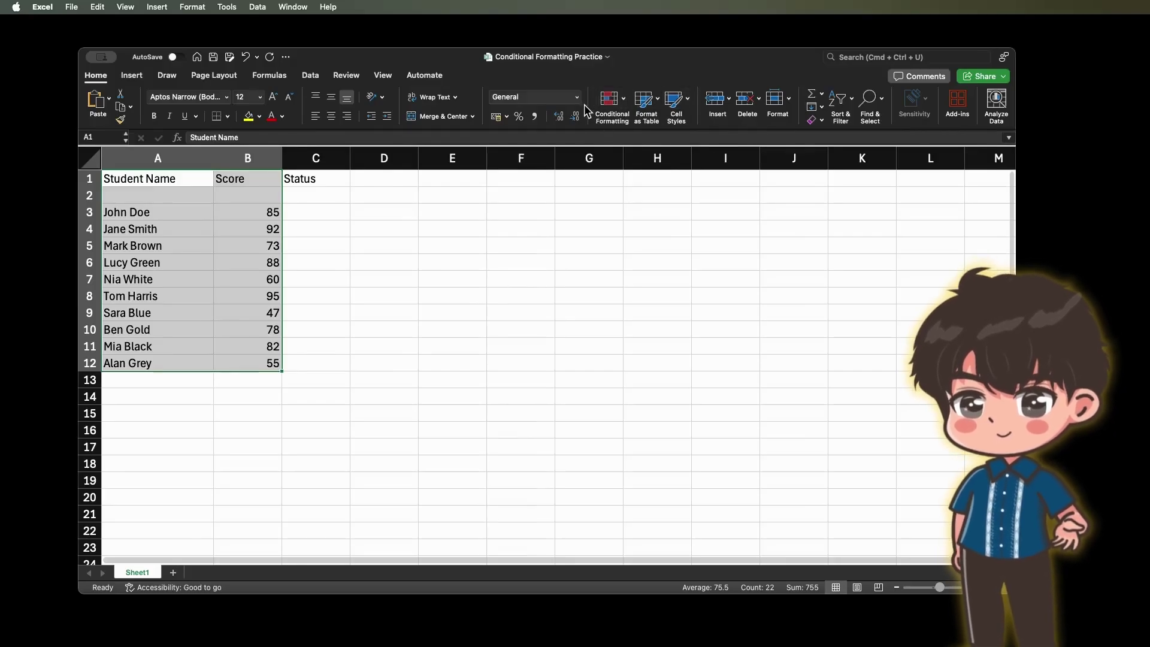
# Start a Greater Than rule from Conditional Formatting's Highlight Cells Rules.
pyautogui.click(623, 103)
pyautogui.moveTo(635, 125)
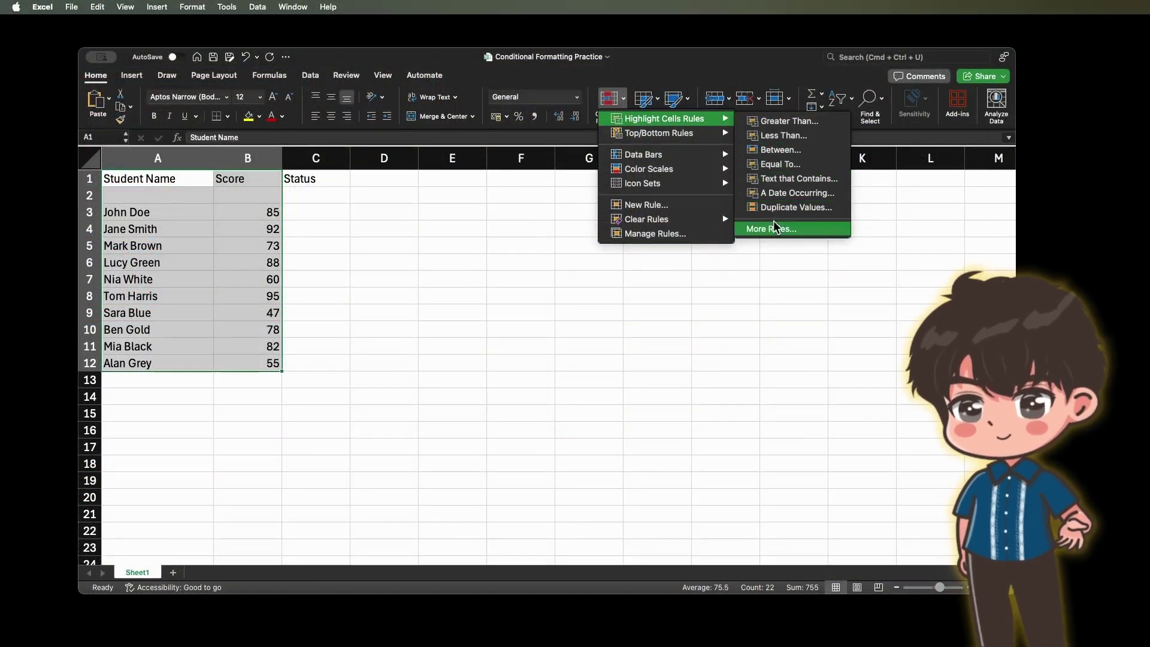
pyautogui.click(771, 122)
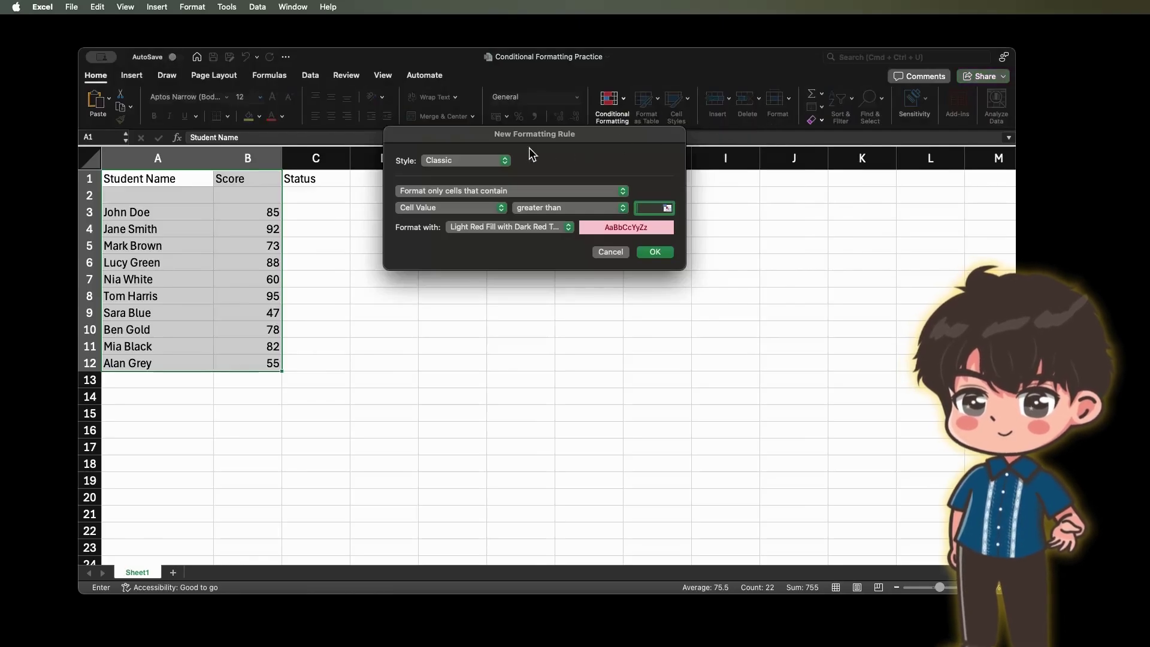
# Browse the rule's style, type, test, operator and highlight format lists, keeping greater than.
pyautogui.click(497, 162)
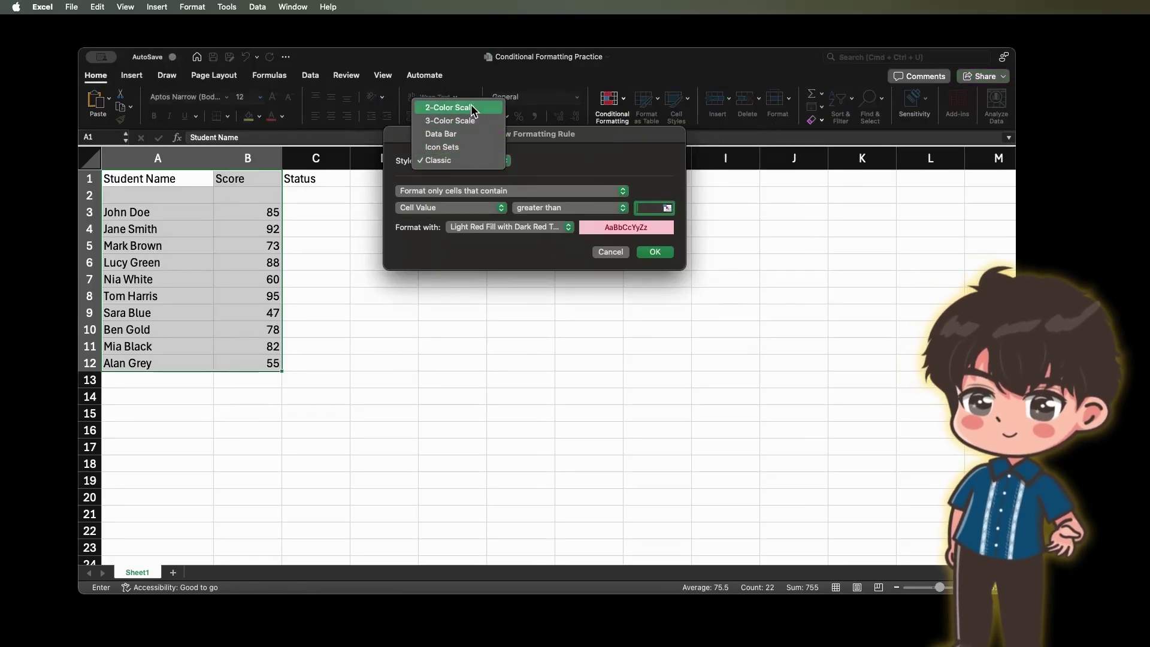
pyautogui.click(527, 191)
pyautogui.click(527, 192)
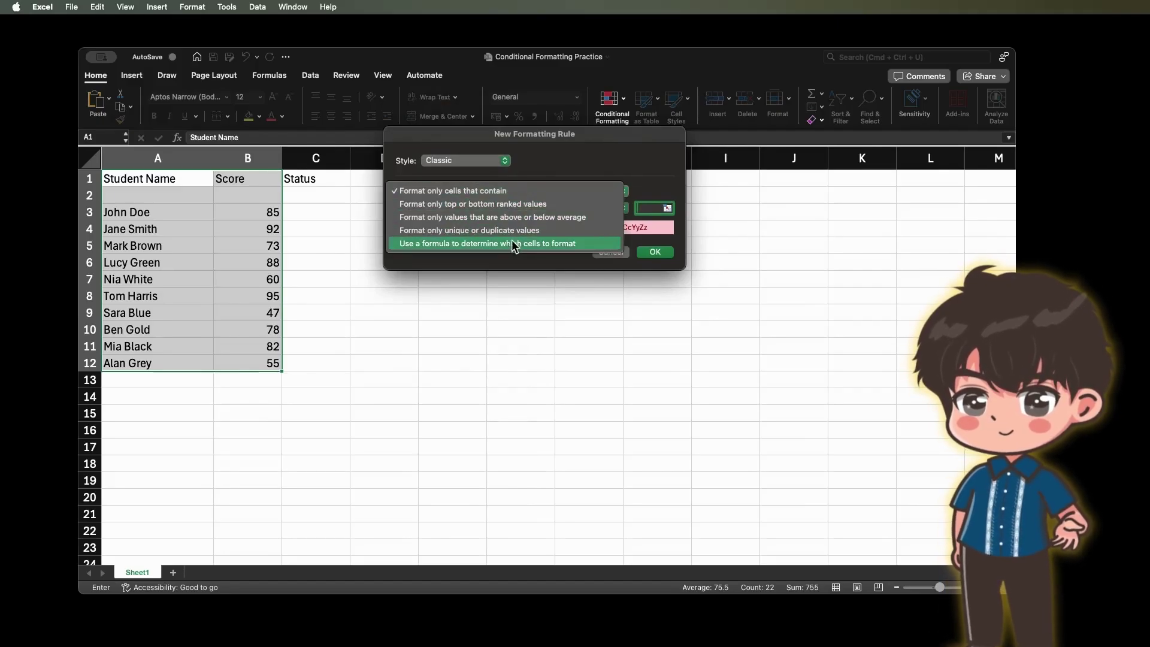
pyautogui.click(573, 169)
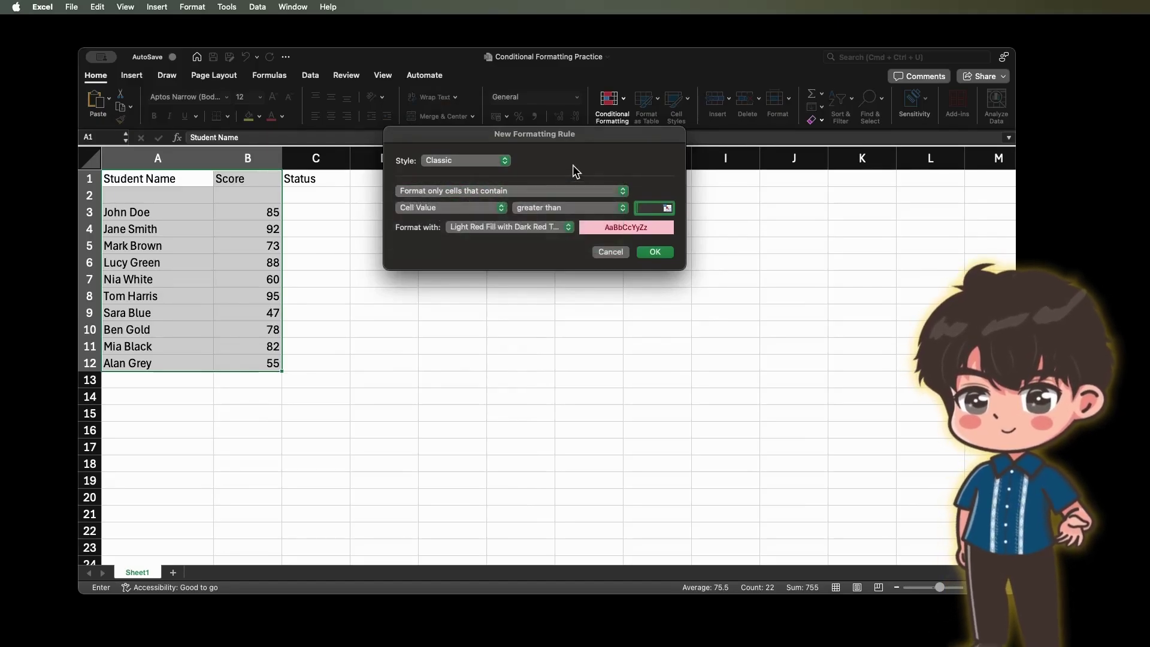
pyautogui.click(486, 217)
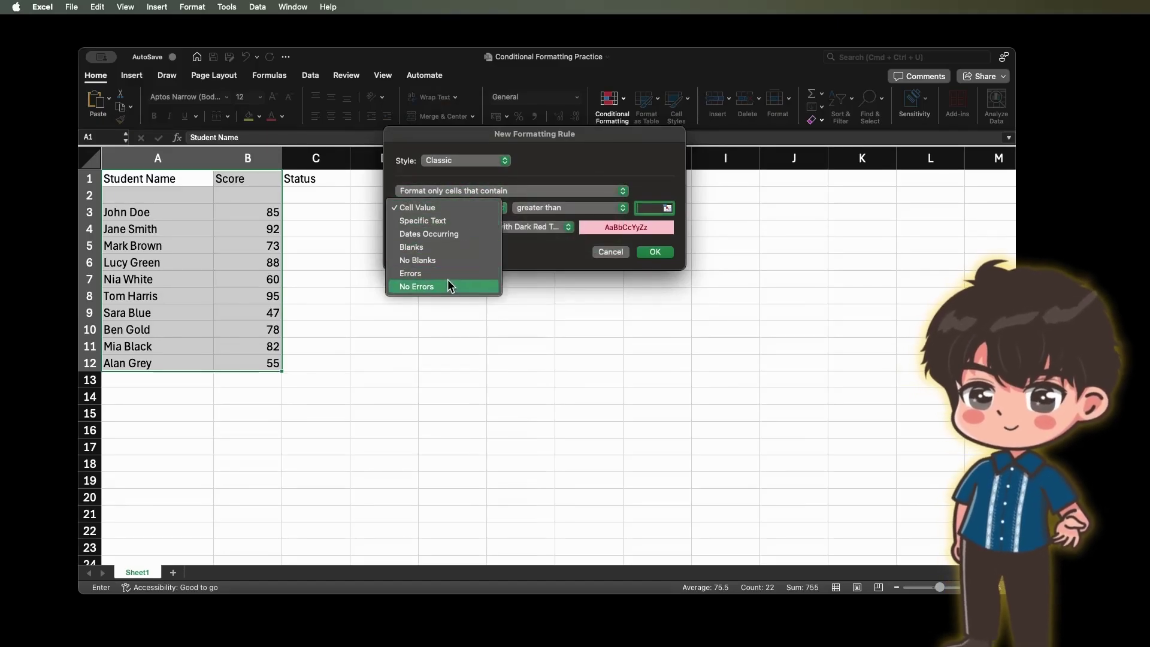
pyautogui.click(508, 193)
pyautogui.click(569, 207)
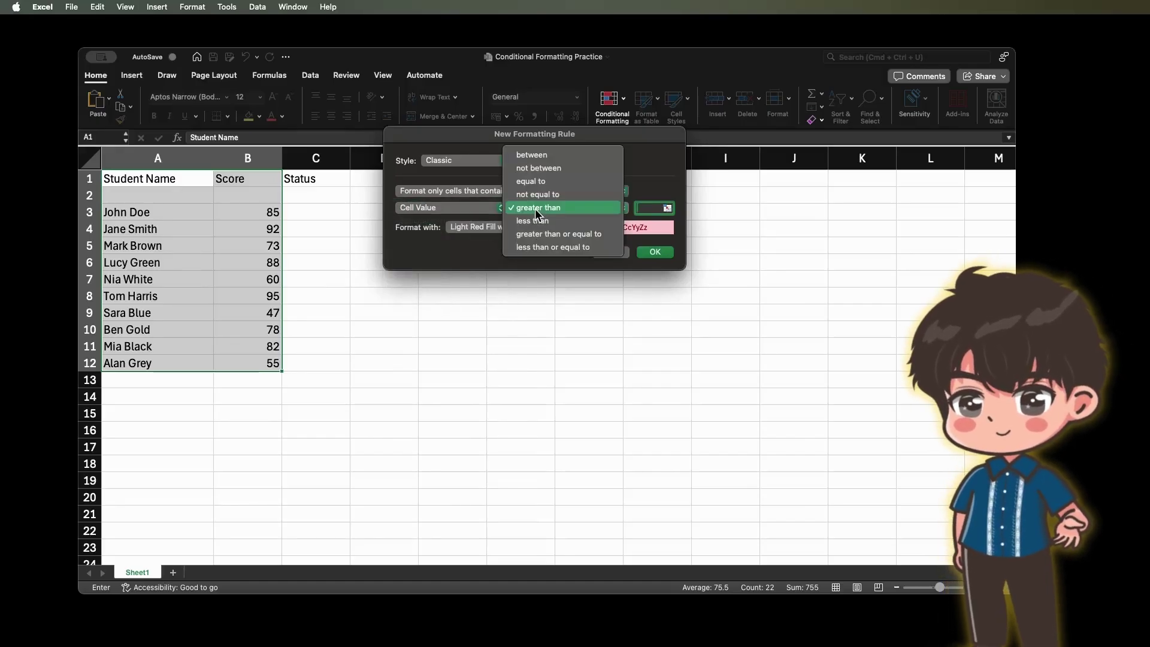
pyautogui.click(640, 150)
pyautogui.click(568, 227)
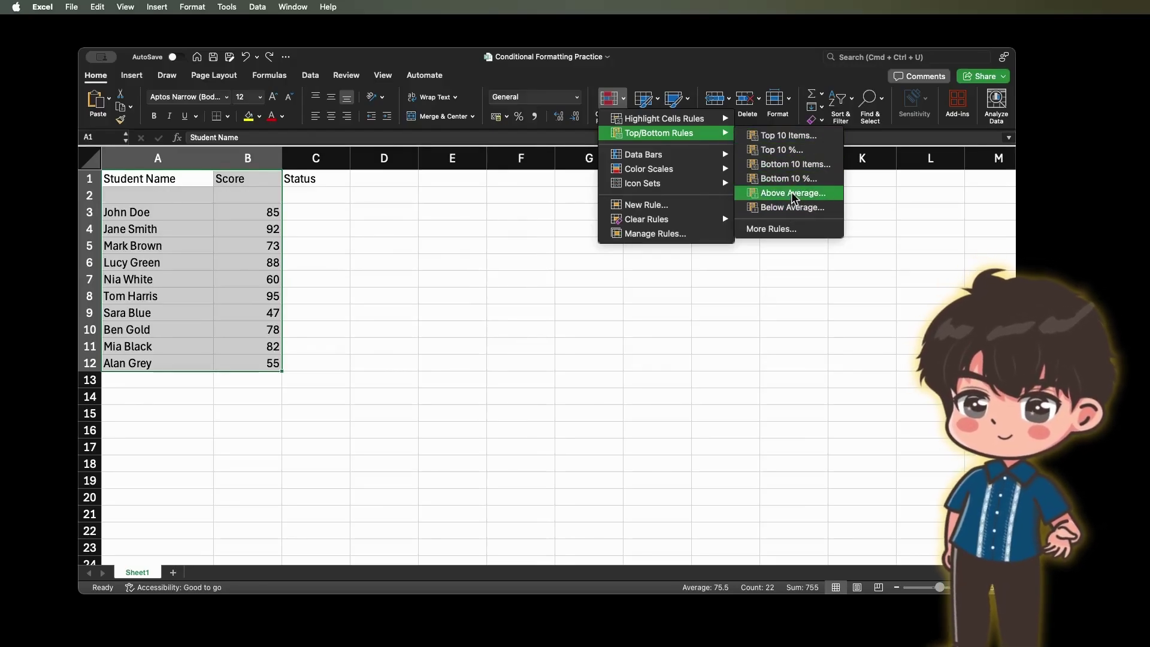
# Preview the Top 10 Items, Data Bars, Color Scales, Icon Sets and Clear Rules options, then start New Rule.
pyautogui.click(785, 136)
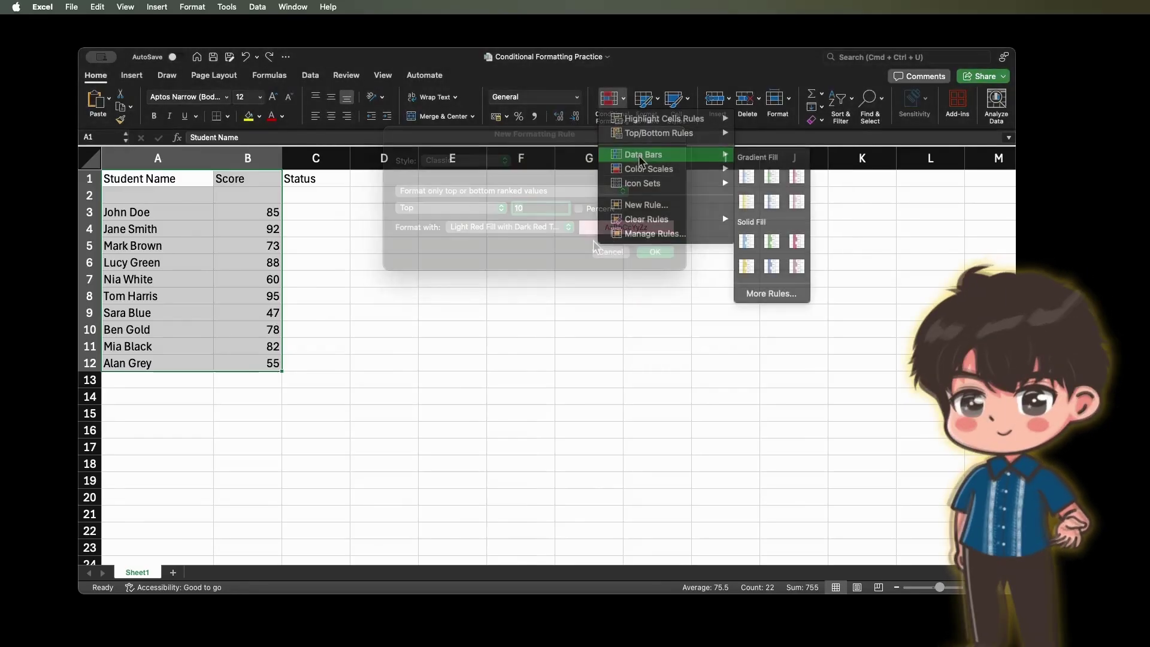
pyautogui.moveTo(647, 174)
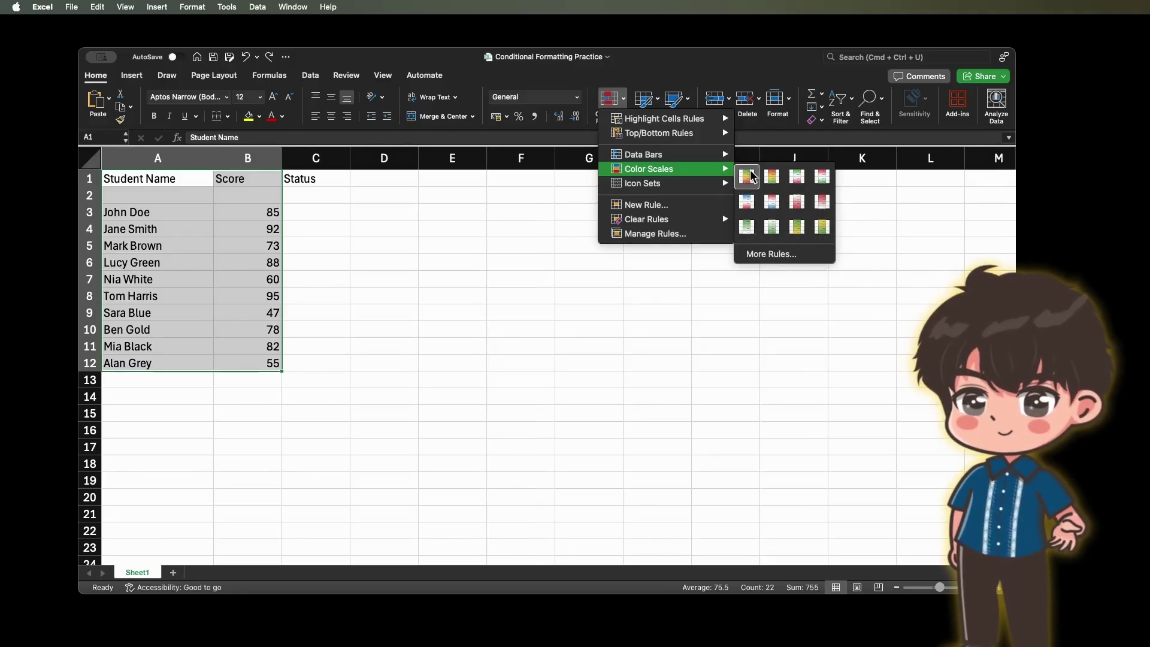
pyautogui.moveTo(717, 188)
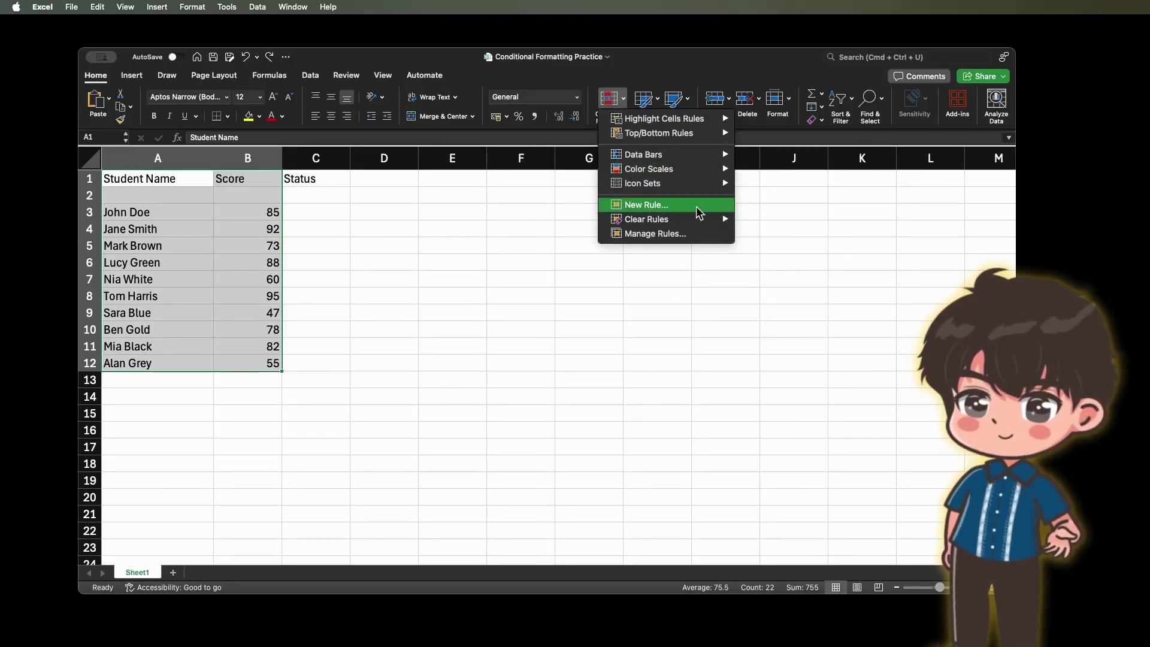
pyautogui.moveTo(701, 222)
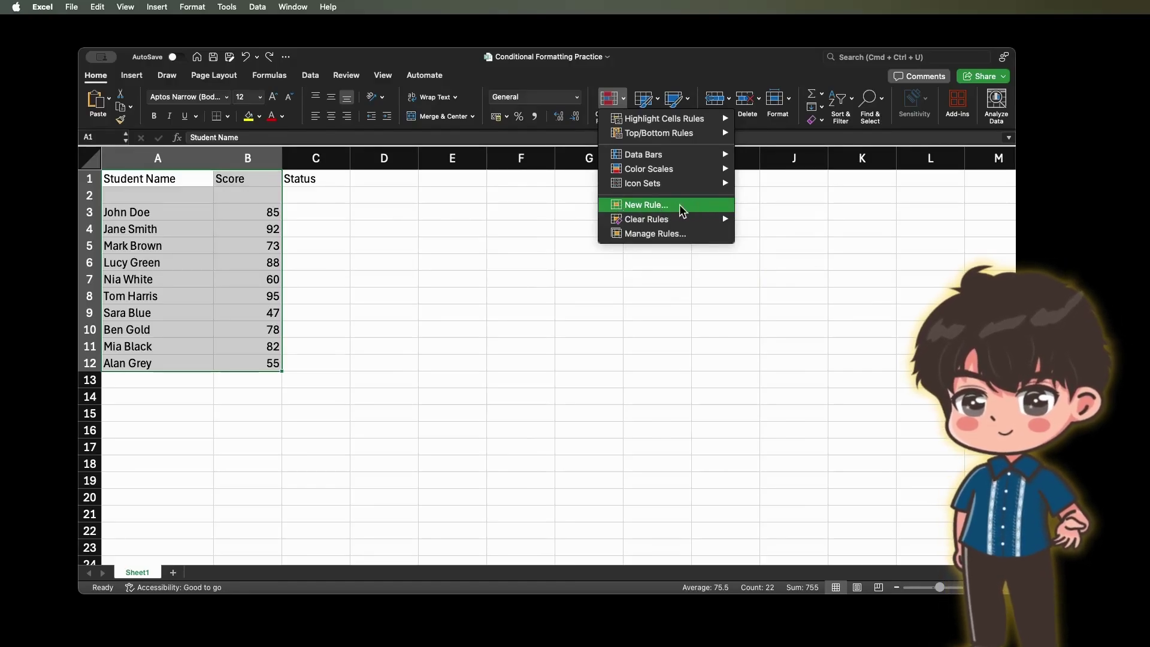
pyautogui.click(619, 207)
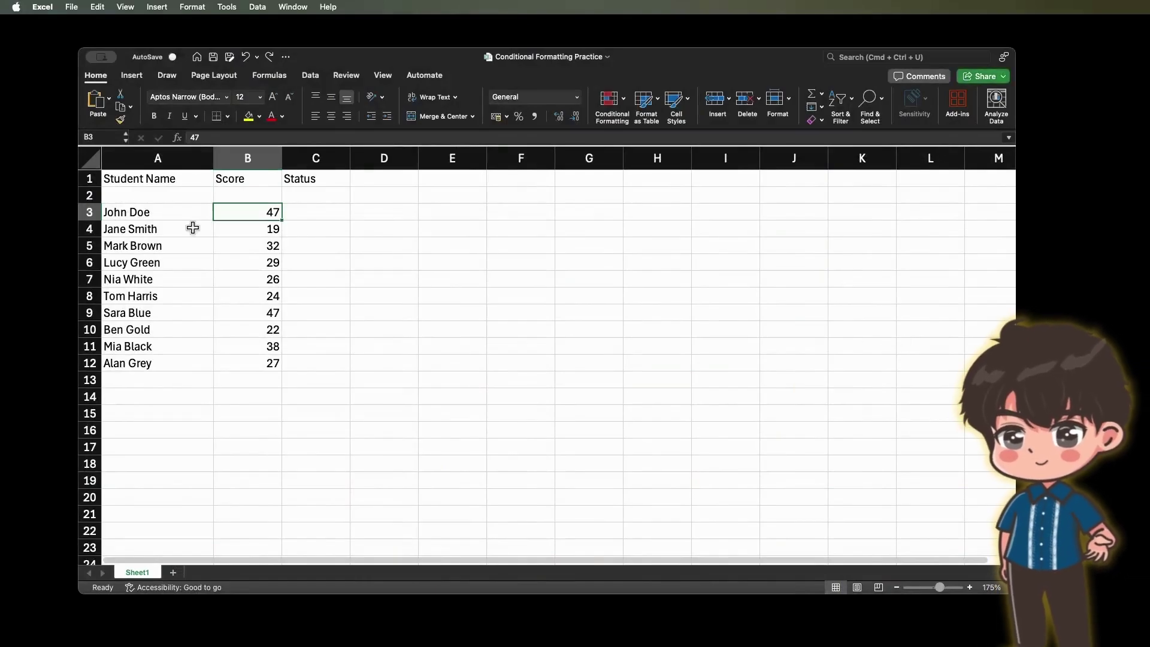
# Select the ten scores in B3:B12.
pyautogui.click(245, 232)
pyautogui.click(203, 212)
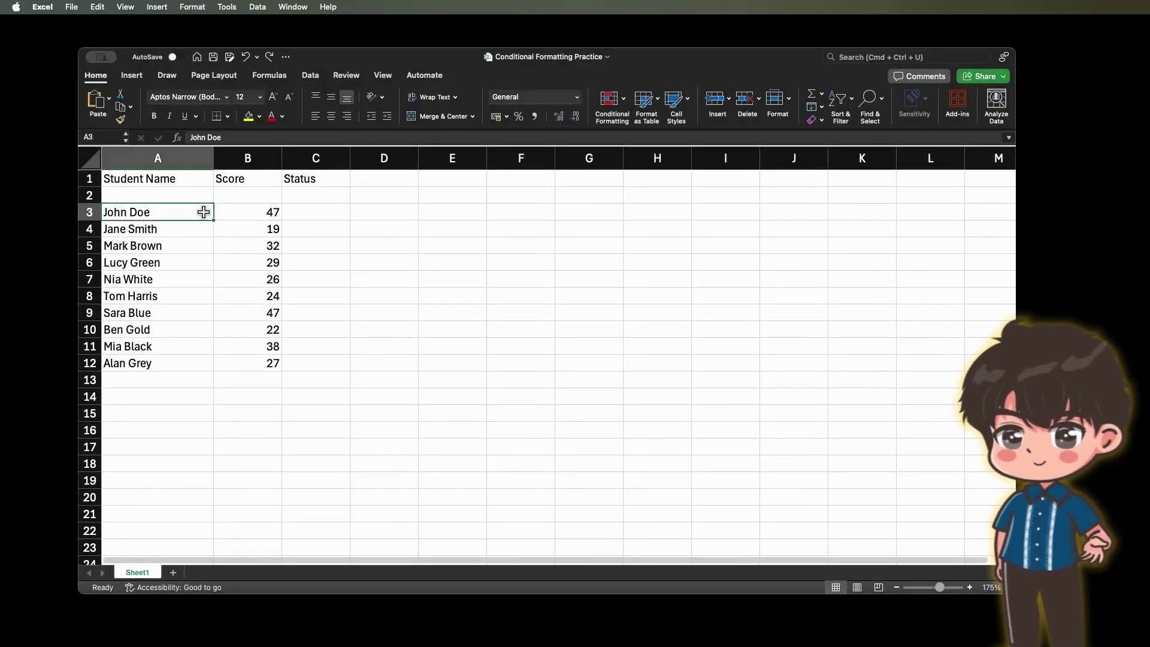
pyautogui.click(241, 209)
pyautogui.click(236, 181)
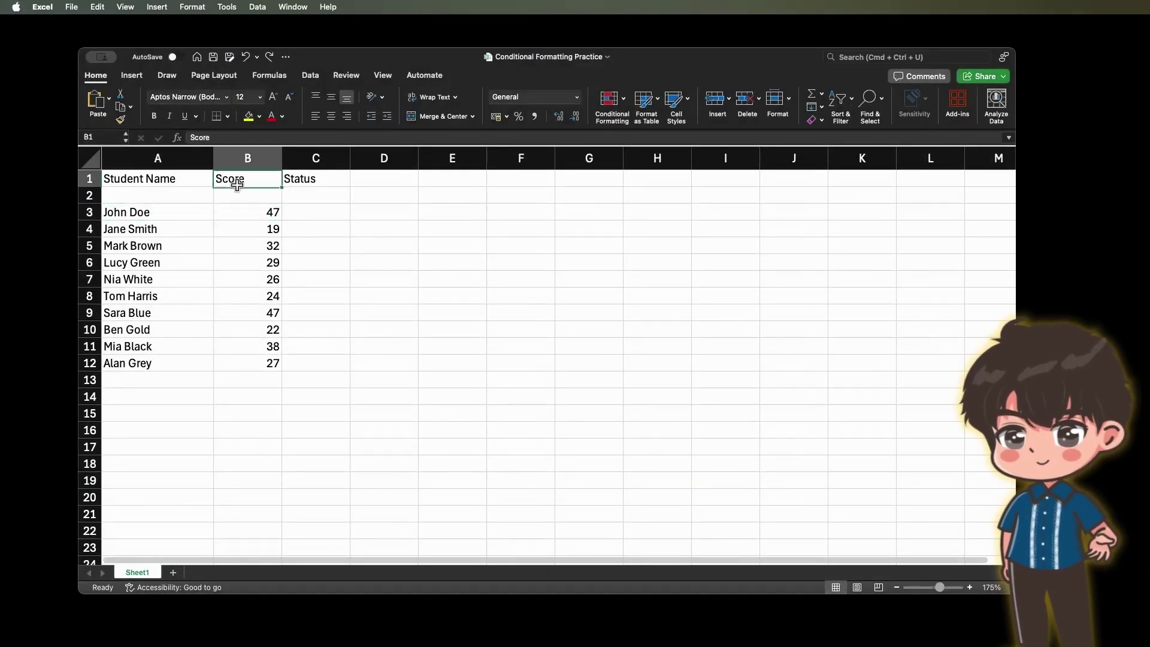
pyautogui.click(267, 213)
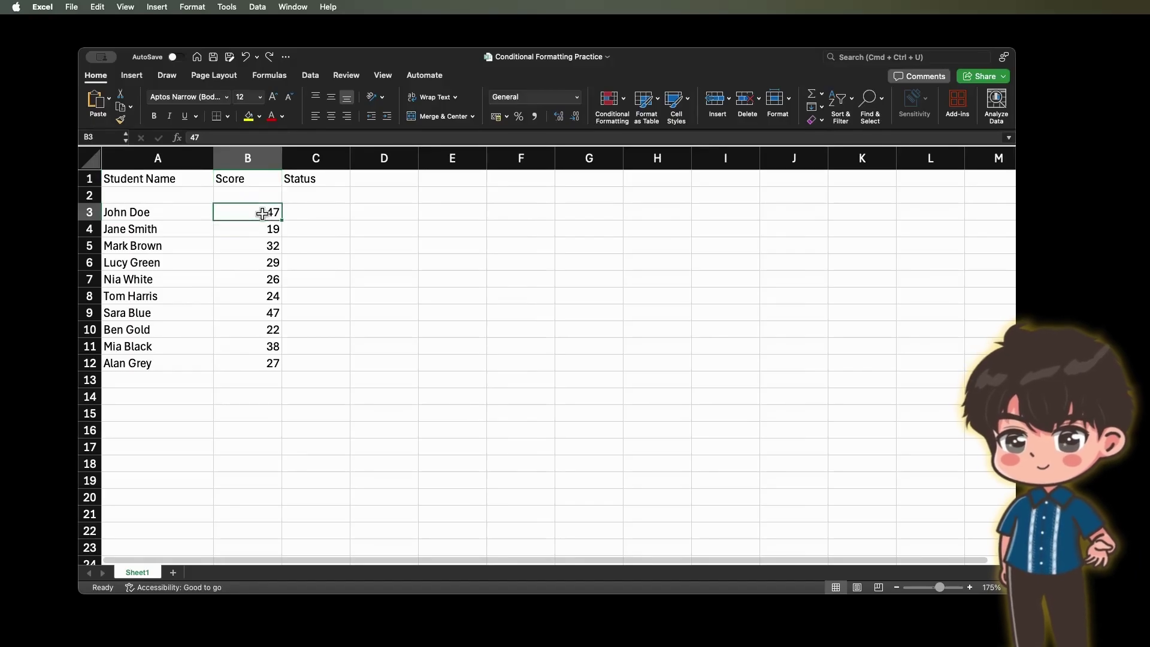
pyautogui.click(265, 293)
pyautogui.moveTo(243, 216); pyautogui.dragTo(276, 363)
pyautogui.click(333, 318)
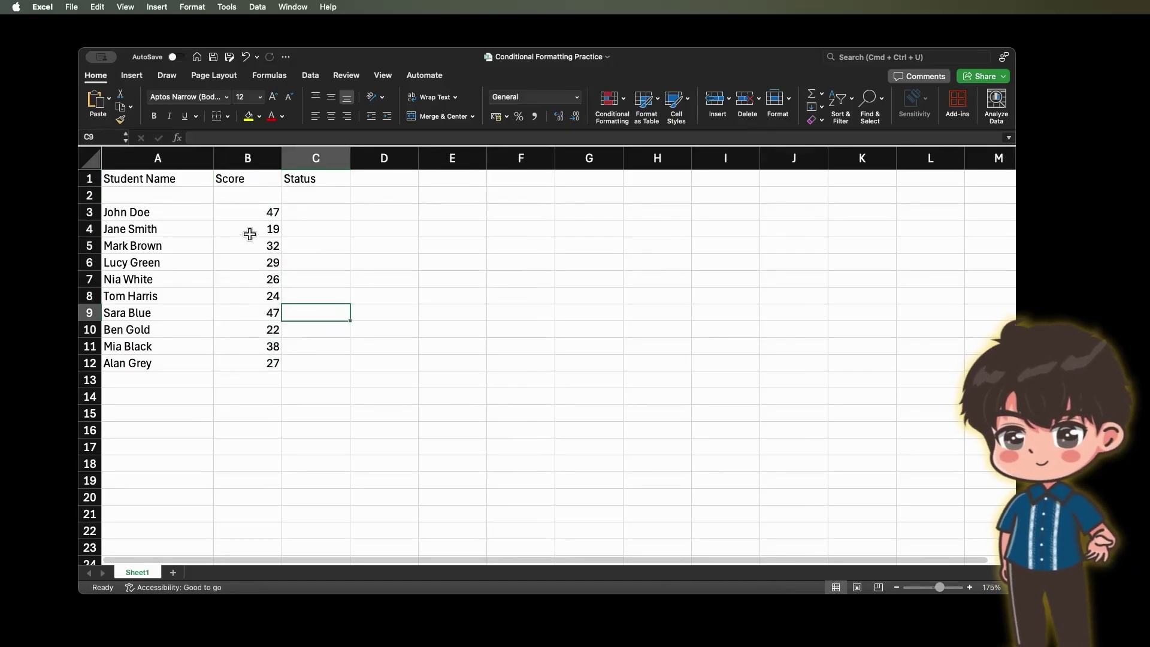
pyautogui.click(237, 214)
pyautogui.click(234, 224)
pyautogui.click(234, 218)
pyautogui.moveTo(240, 215); pyautogui.dragTo(256, 363)
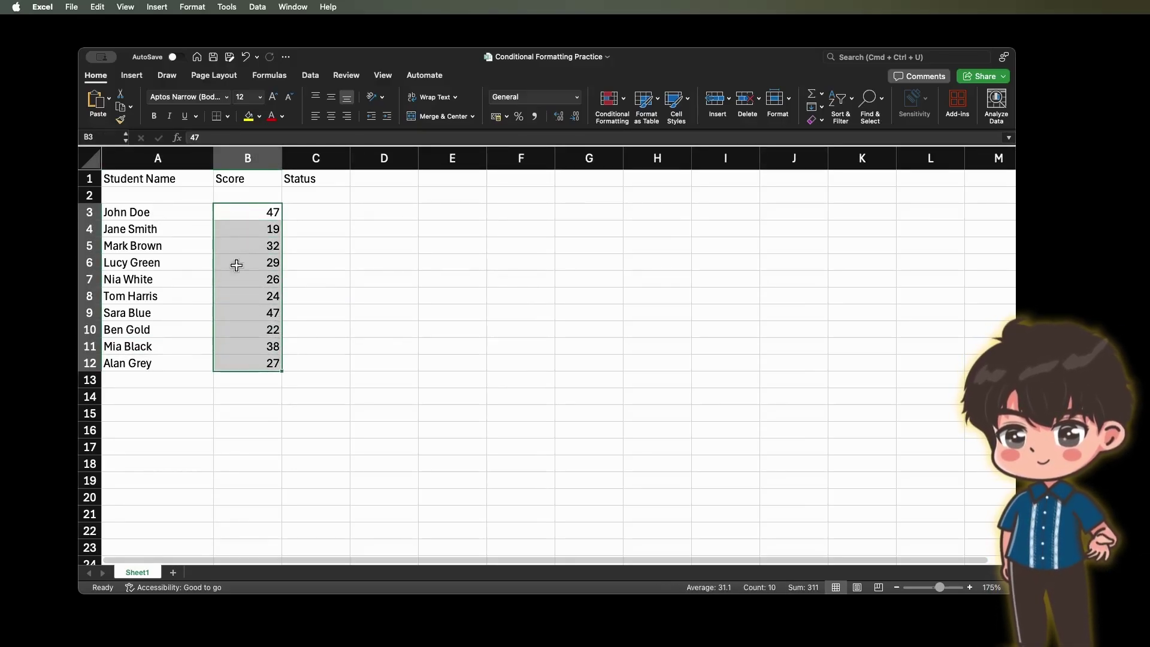
# Highlight scores greater than 30 with Green Fill with Dark Green Text.
pyautogui.click(611, 109)
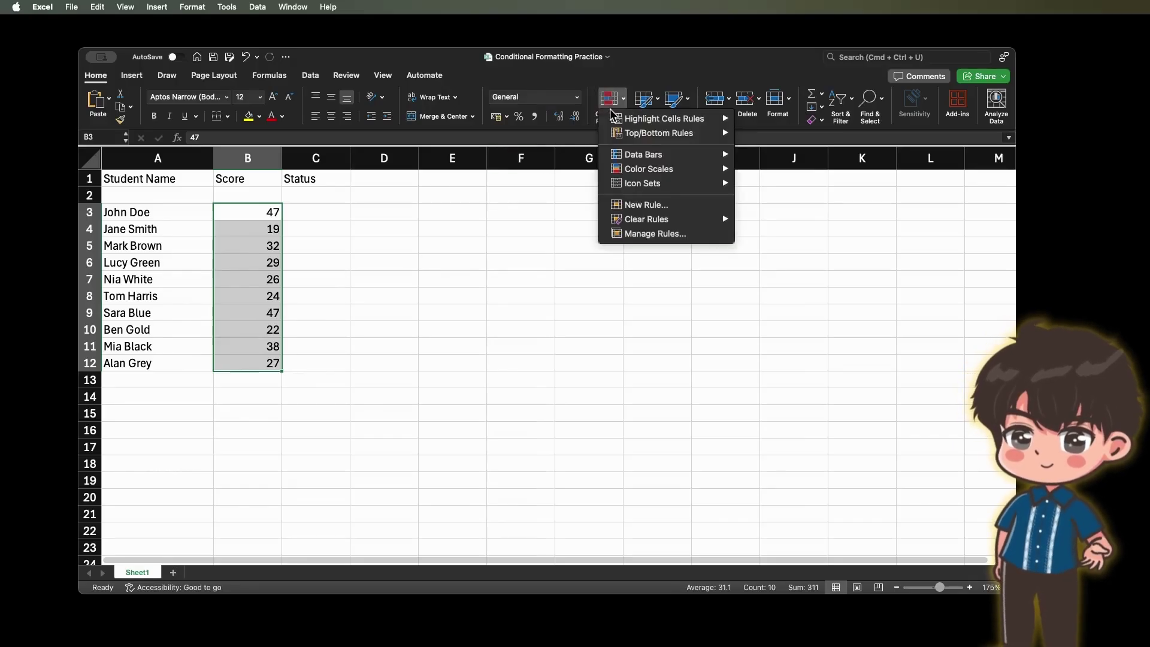
pyautogui.moveTo(640, 119)
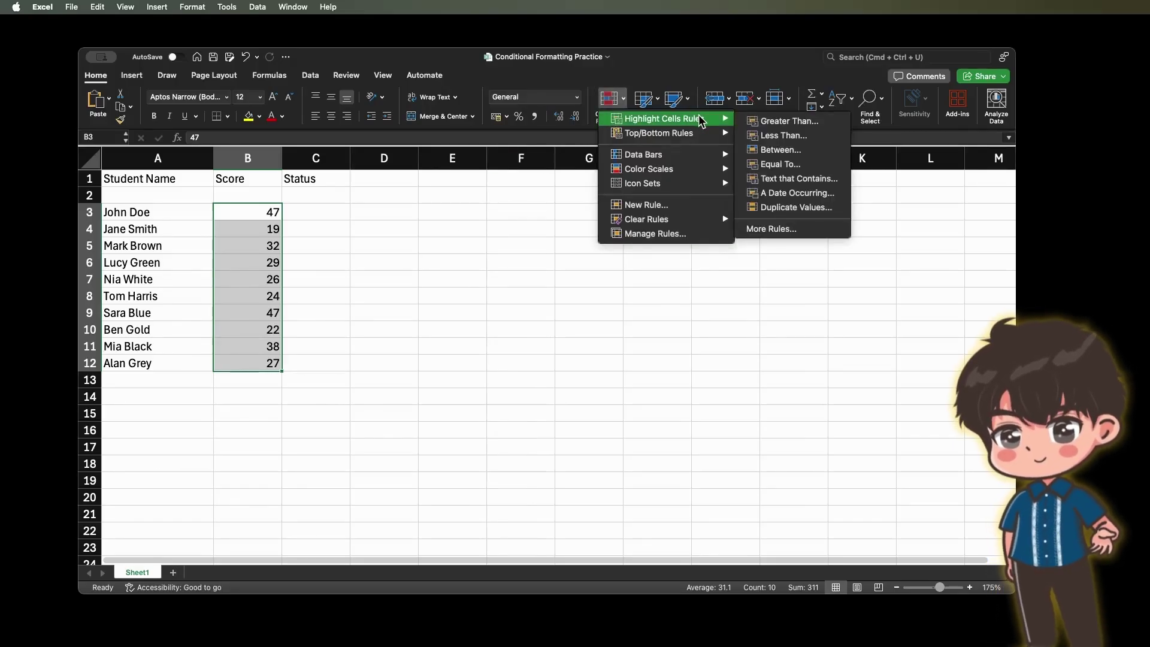
pyautogui.click(755, 122)
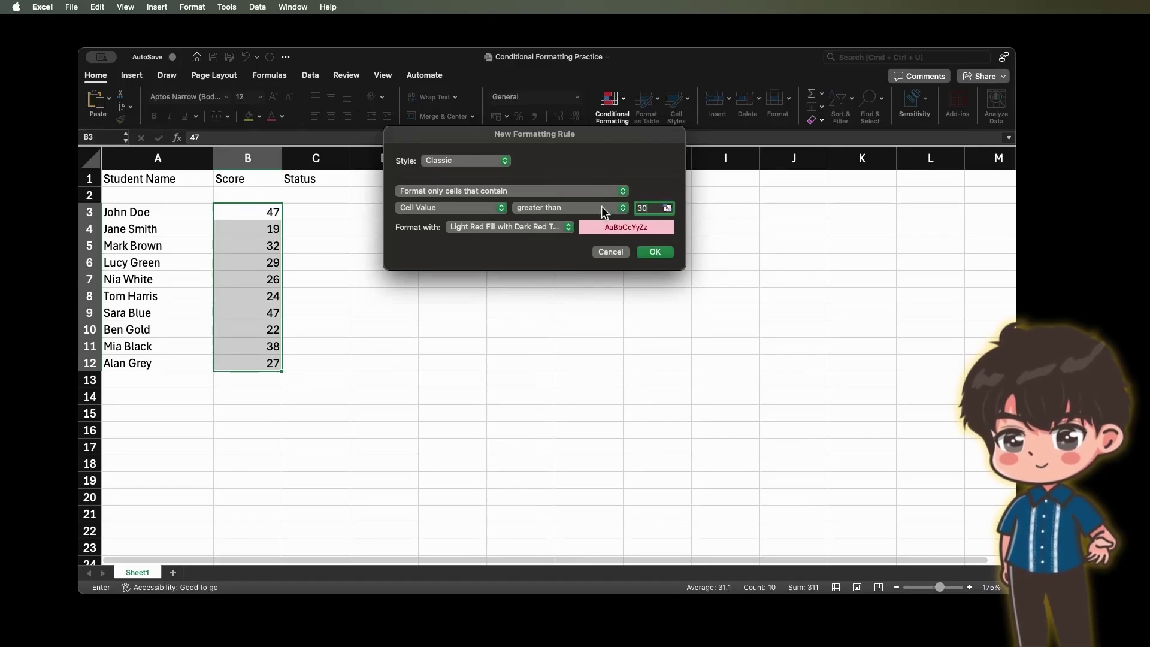
pyautogui.click(538, 230)
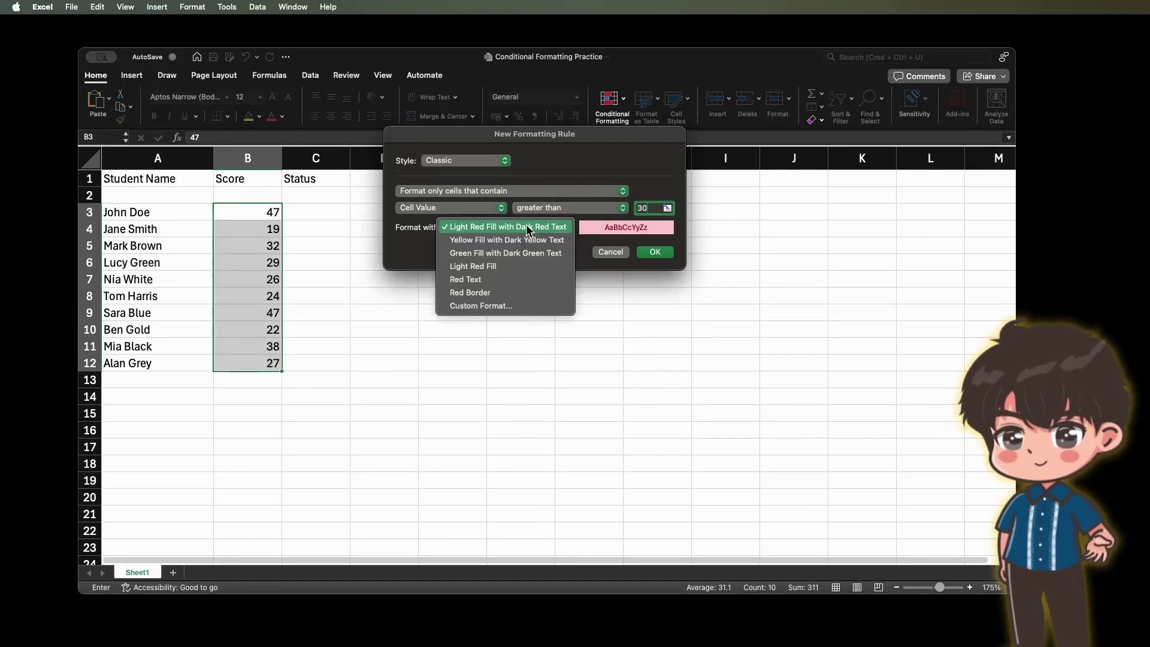
pyautogui.click(509, 254)
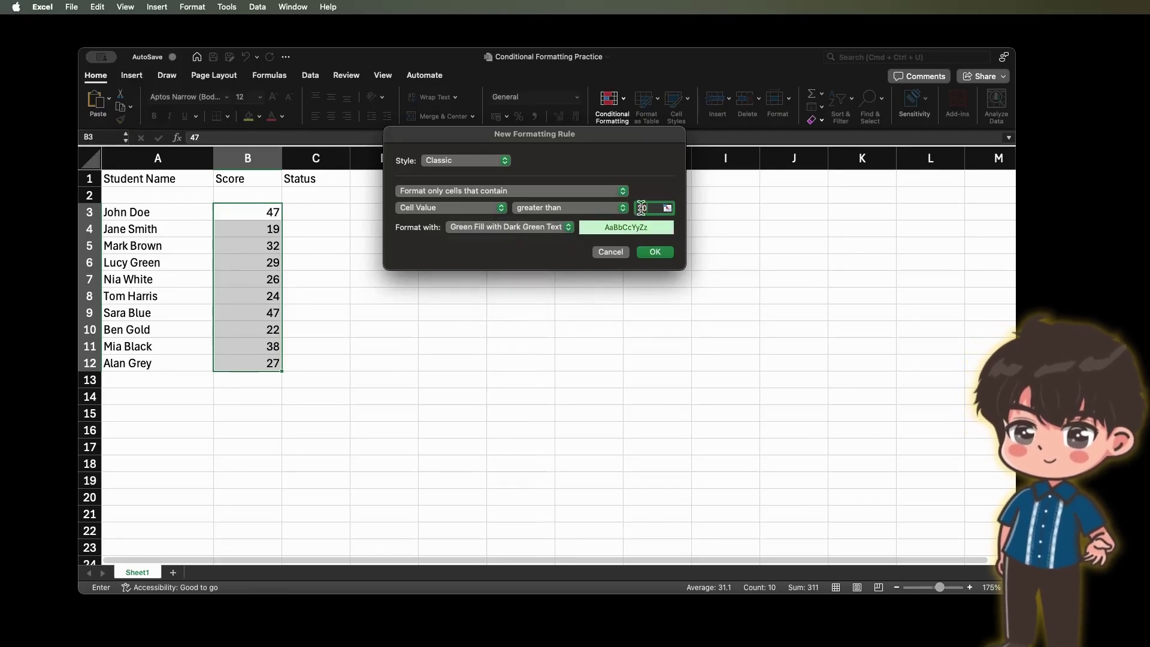
pyautogui.click(656, 250)
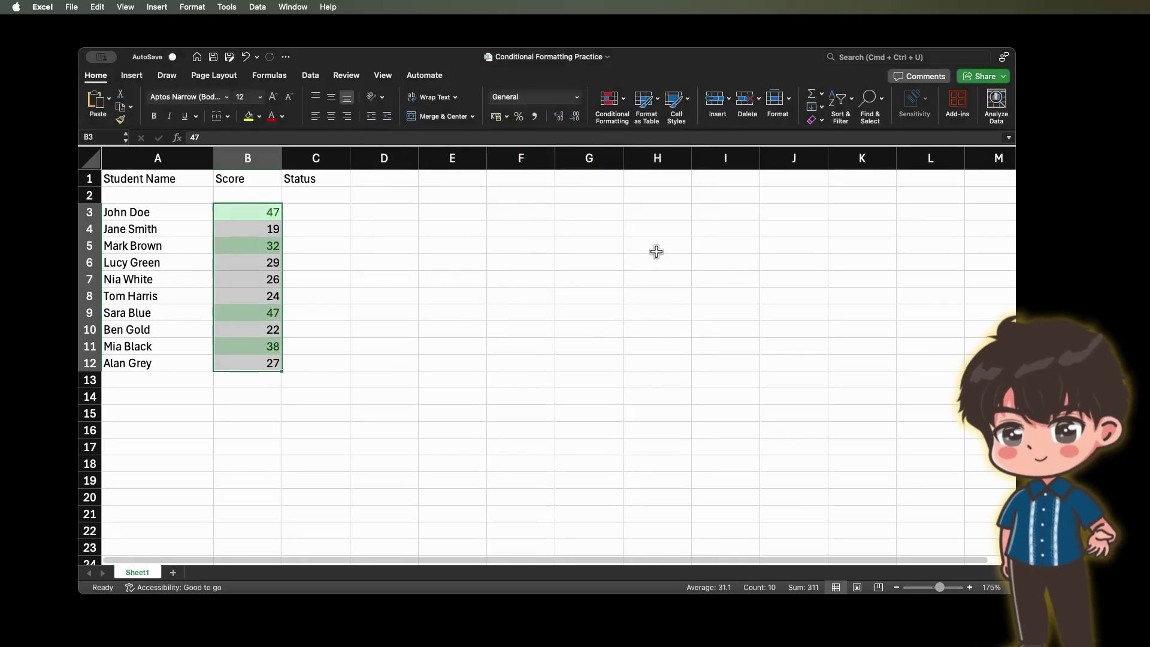
# Highlight scores less than 25 with Light Red Fill with Dark Red Text.
pyautogui.click(279, 265)
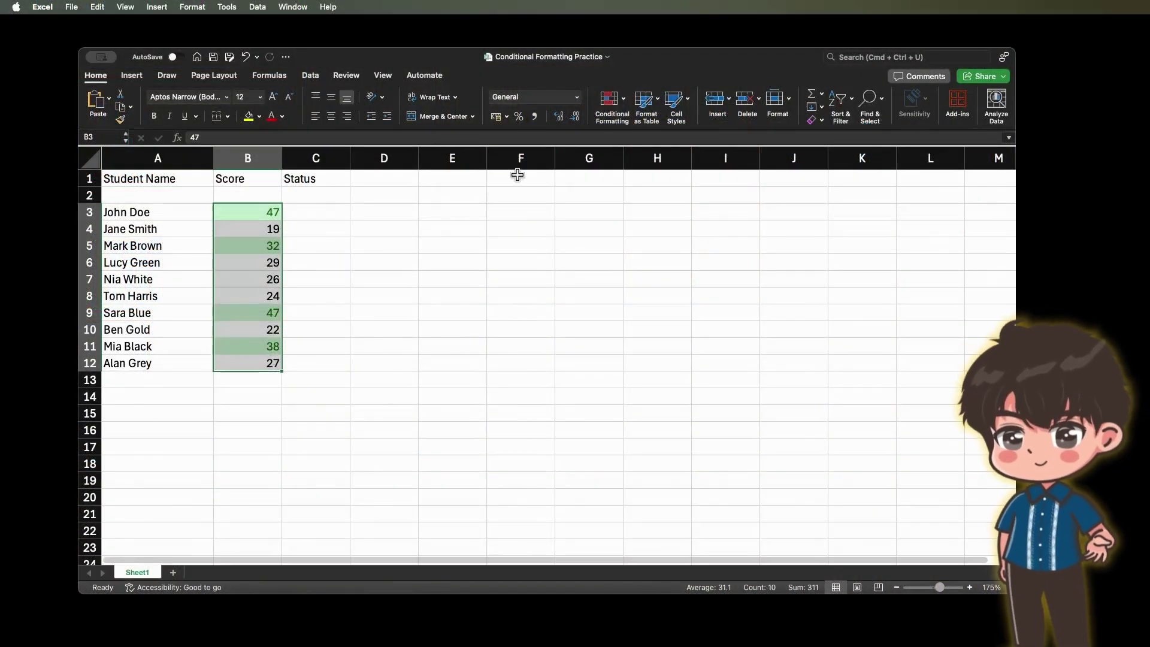
pyautogui.click(619, 108)
pyautogui.moveTo(621, 120)
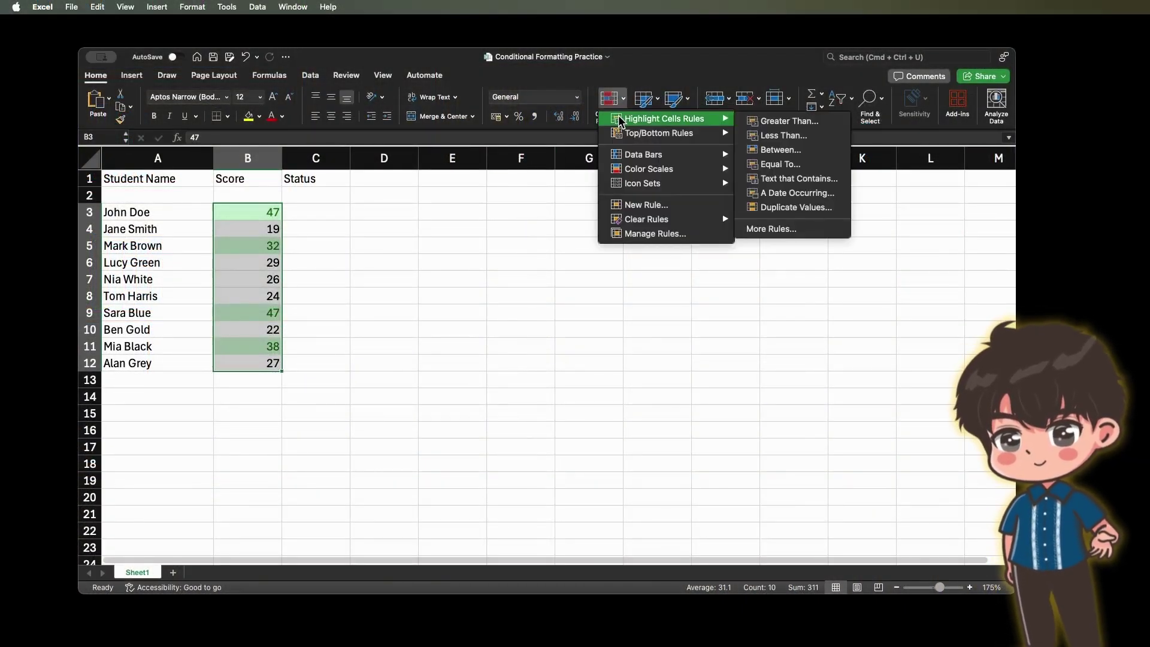
pyautogui.click(776, 137)
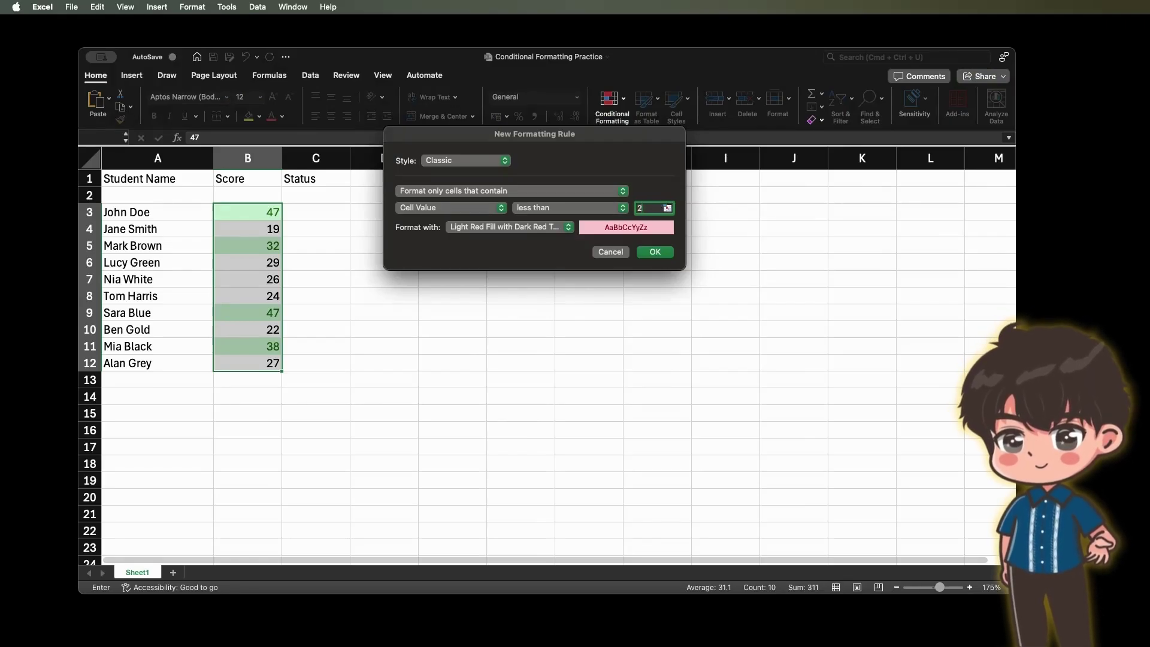
pyautogui.click(541, 225)
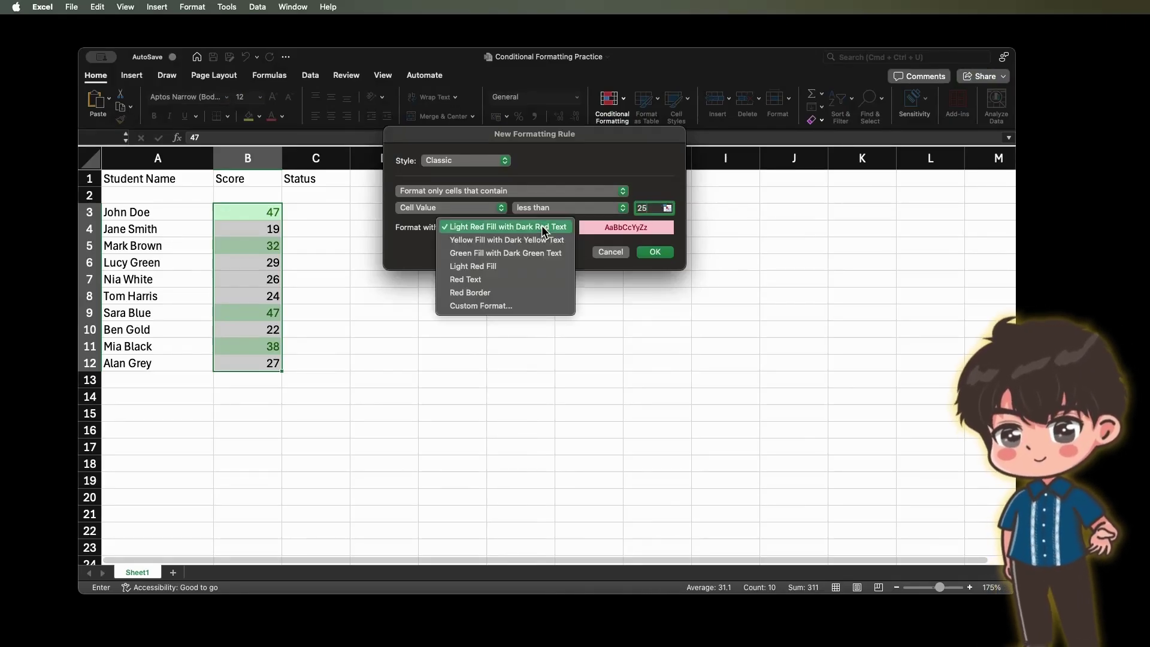
pyautogui.click(494, 228)
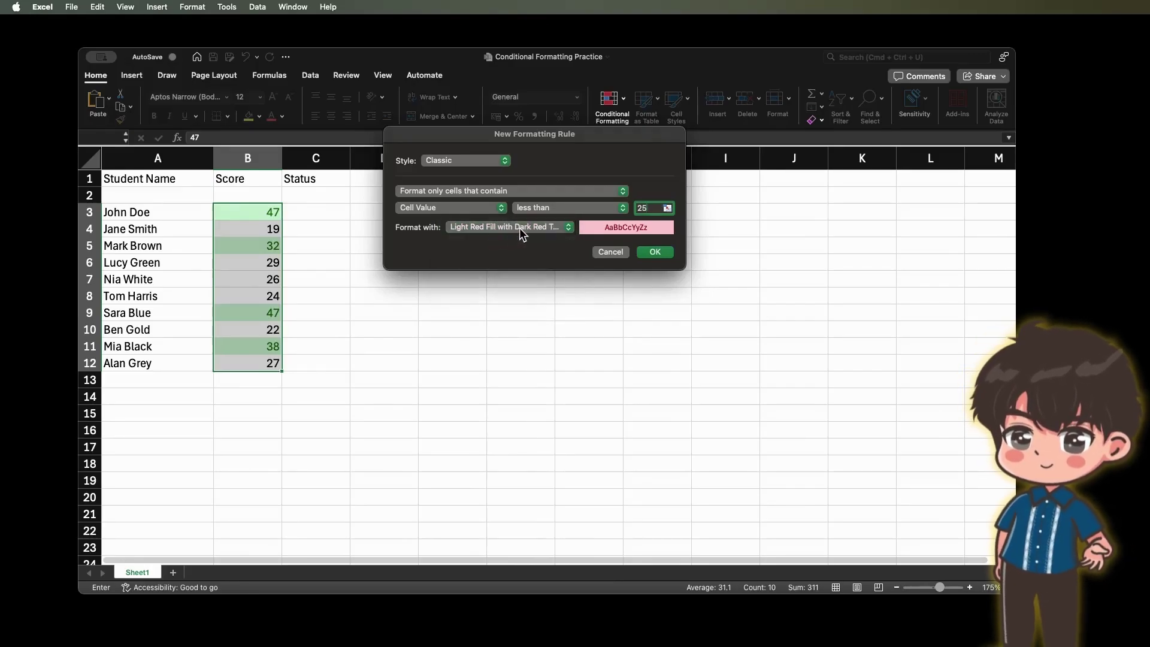
pyautogui.click(653, 253)
# Check the results on the green scores 47 and 38 and the red scores 19 and 24.
pyautogui.click(421, 224)
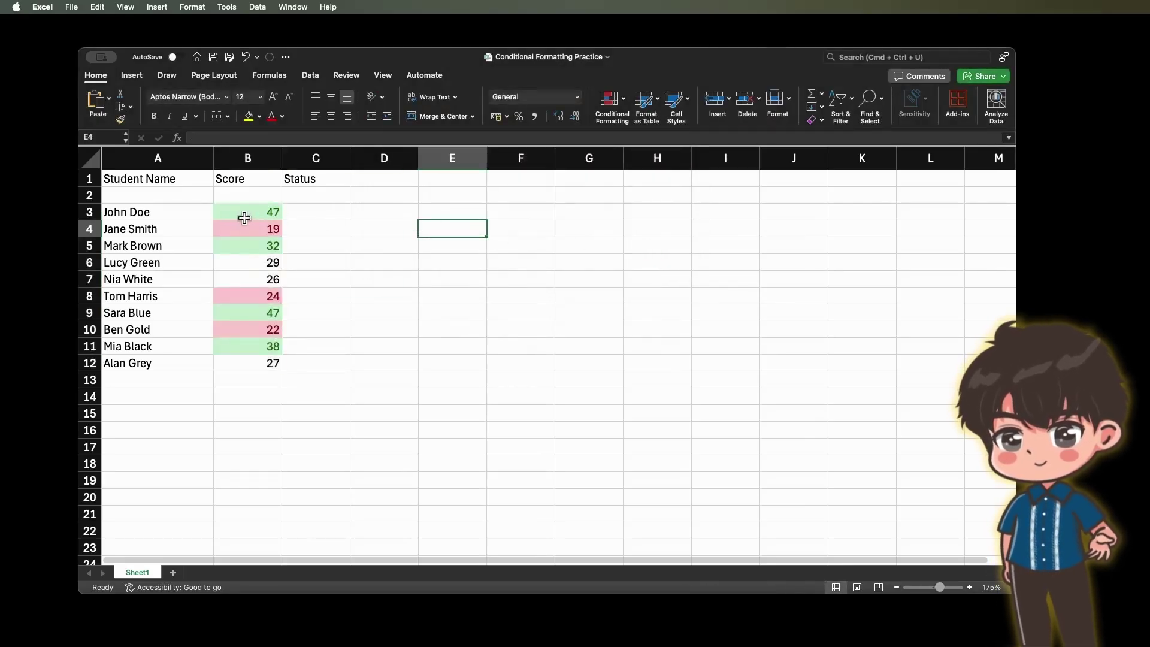
pyautogui.click(242, 216)
pyautogui.moveTo(241, 213); pyautogui.dragTo(262, 227)
pyautogui.click(262, 217)
pyautogui.click(263, 248)
pyautogui.click(264, 314)
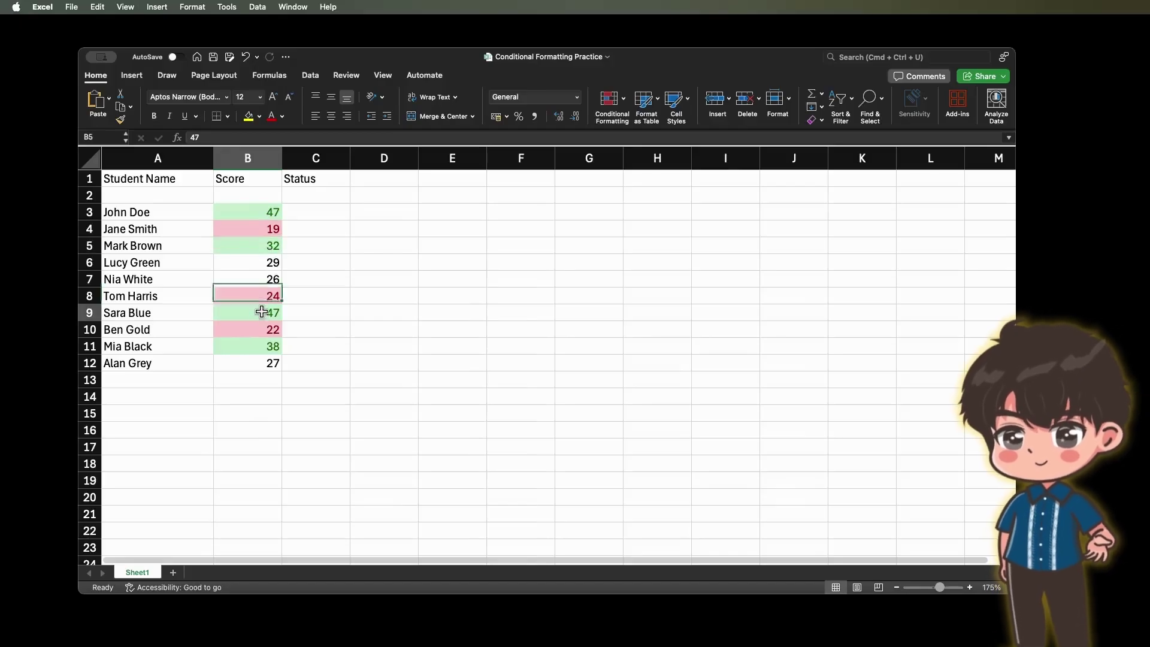
pyautogui.click(266, 351)
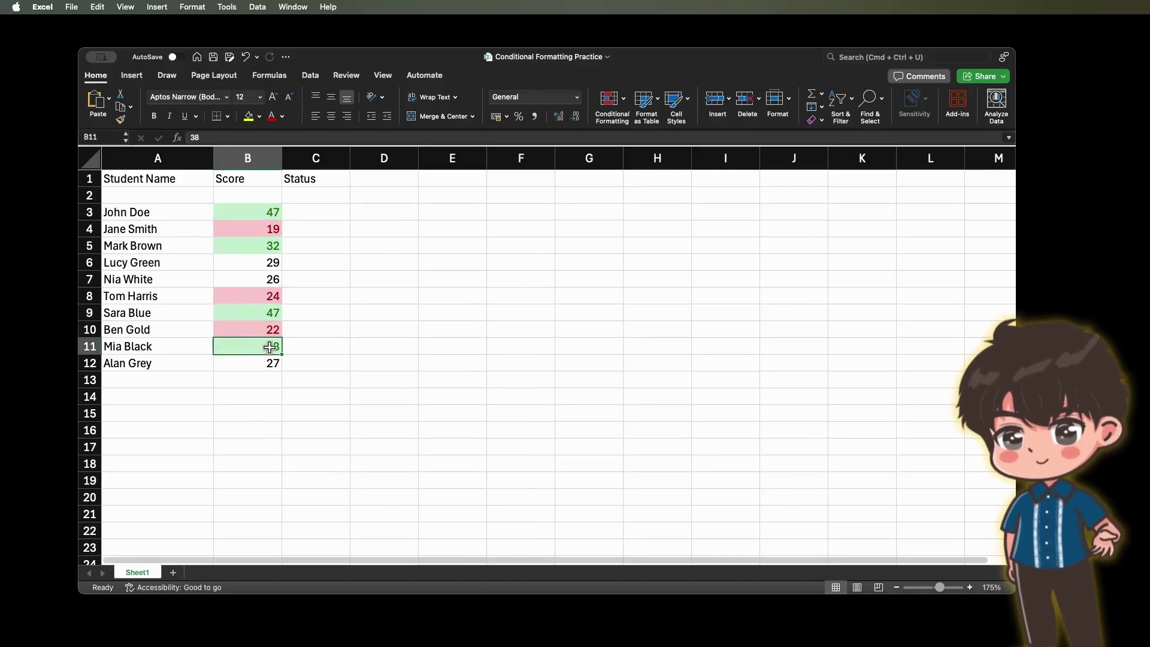
pyautogui.click(268, 229)
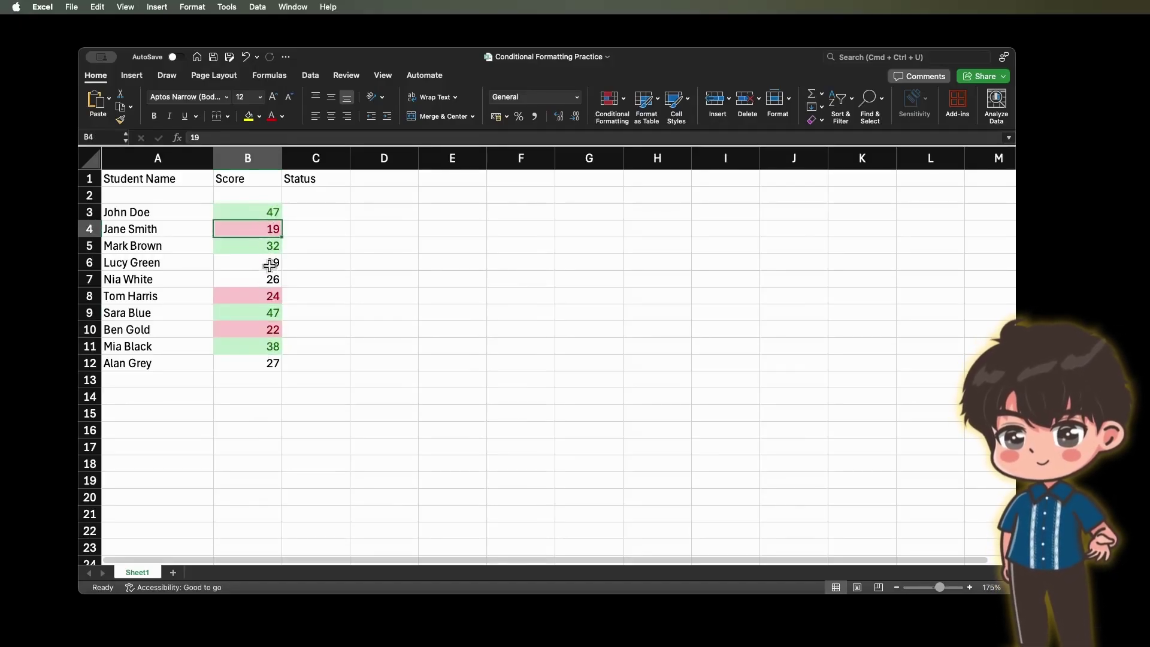
pyautogui.click(273, 292)
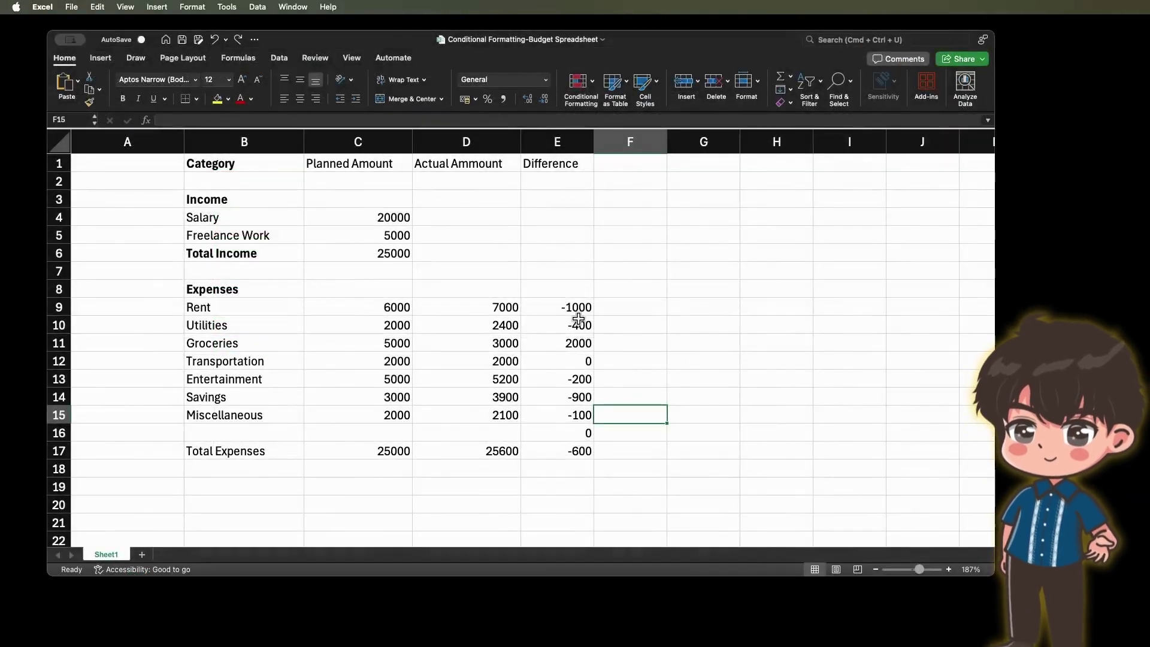
# Apply Solid Fill Green Data Bars to the expense amounts C9:E17.
pyautogui.click(529, 339)
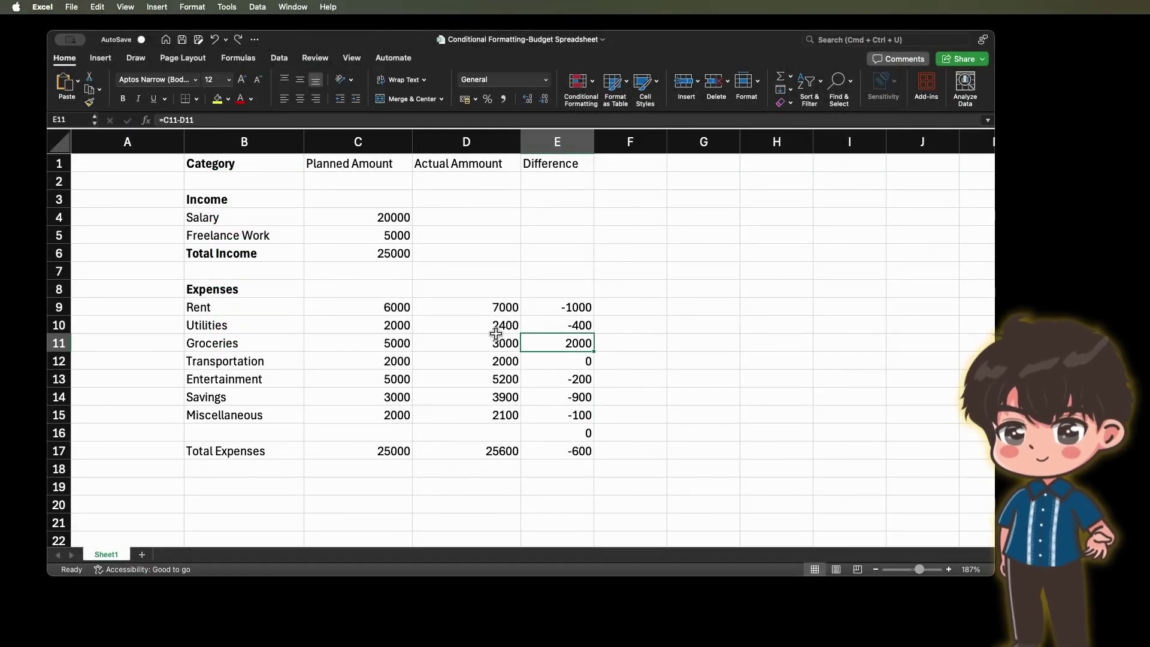
pyautogui.click(439, 328)
pyautogui.click(352, 304)
pyautogui.moveTo(355, 305); pyautogui.dragTo(554, 452)
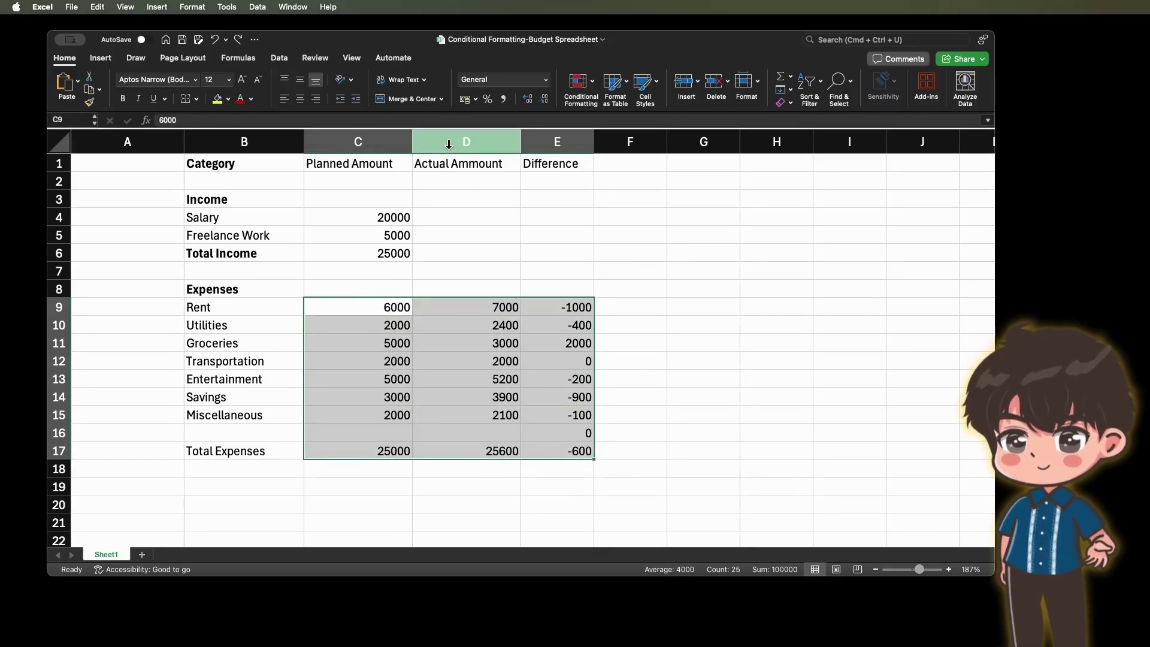
pyautogui.click(593, 90)
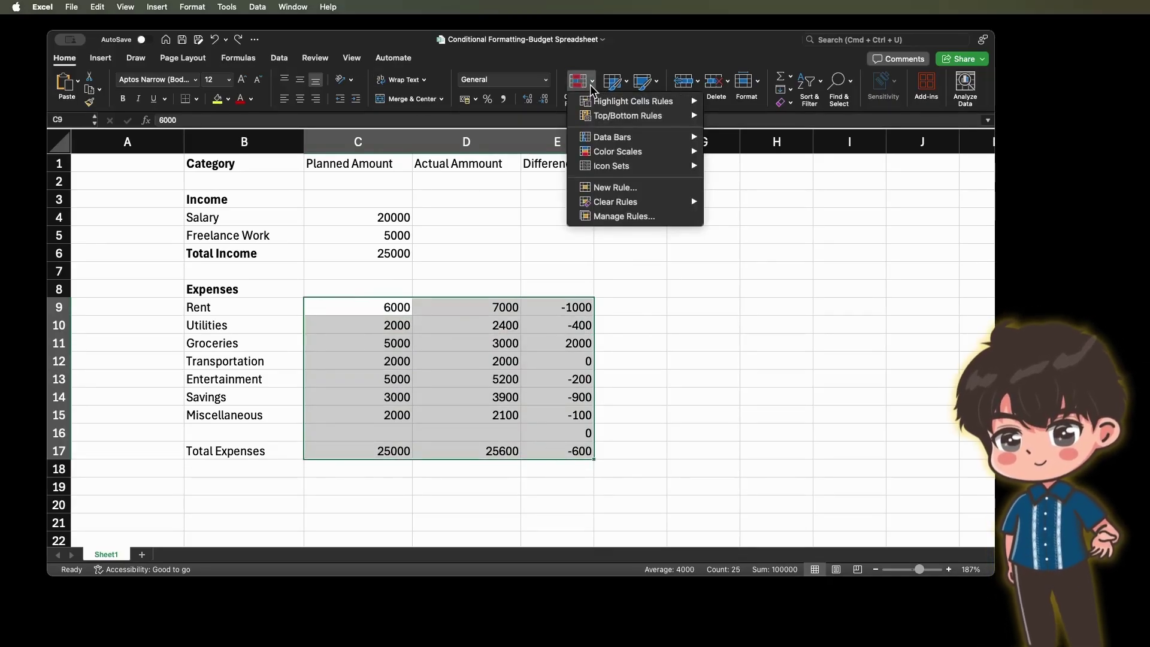
pyautogui.moveTo(622, 141)
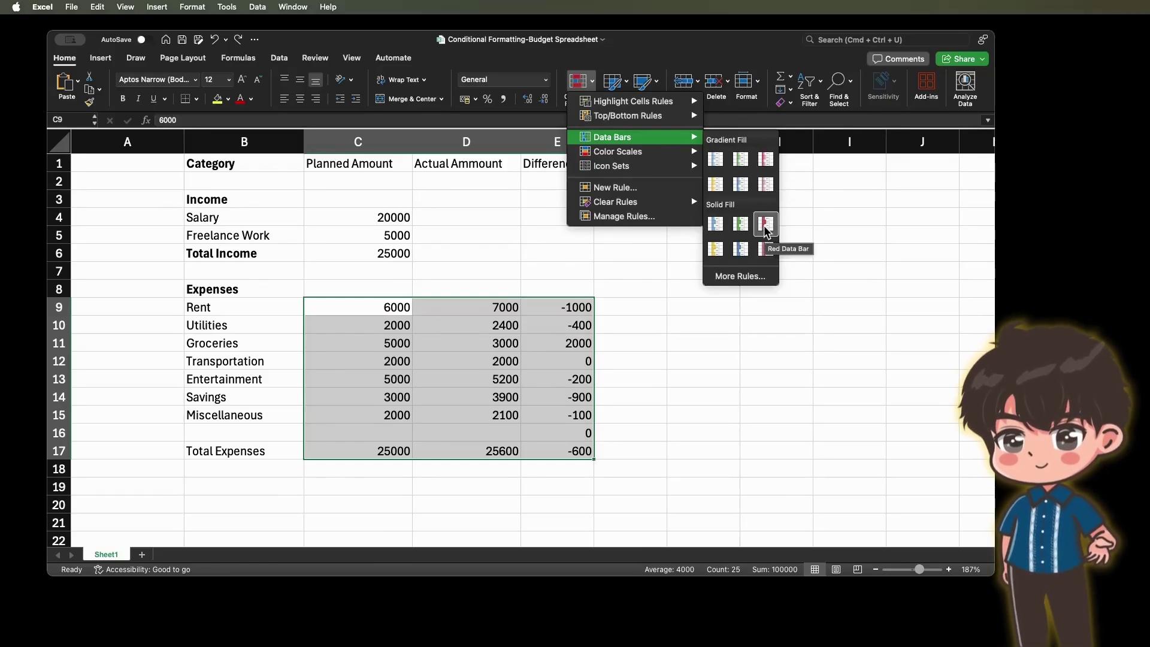
pyautogui.click(741, 224)
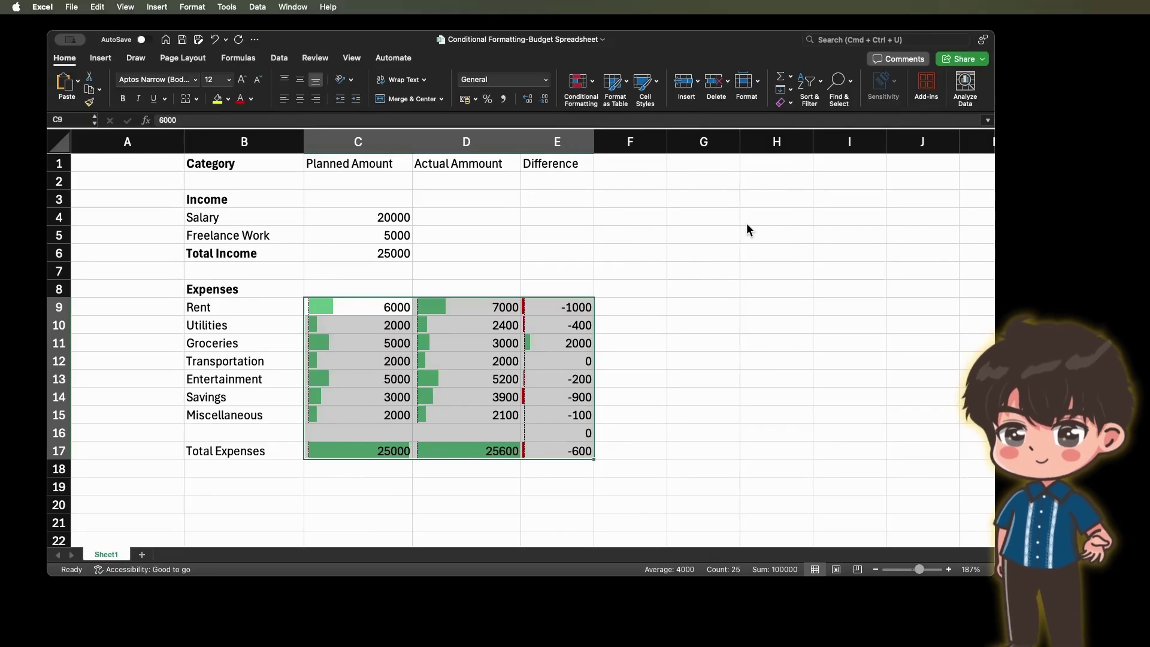
# Inspect the bars on the actual and difference amounts, then reselect C9:E17.
pyautogui.click(439, 316)
pyautogui.click(499, 323)
pyautogui.click(558, 307)
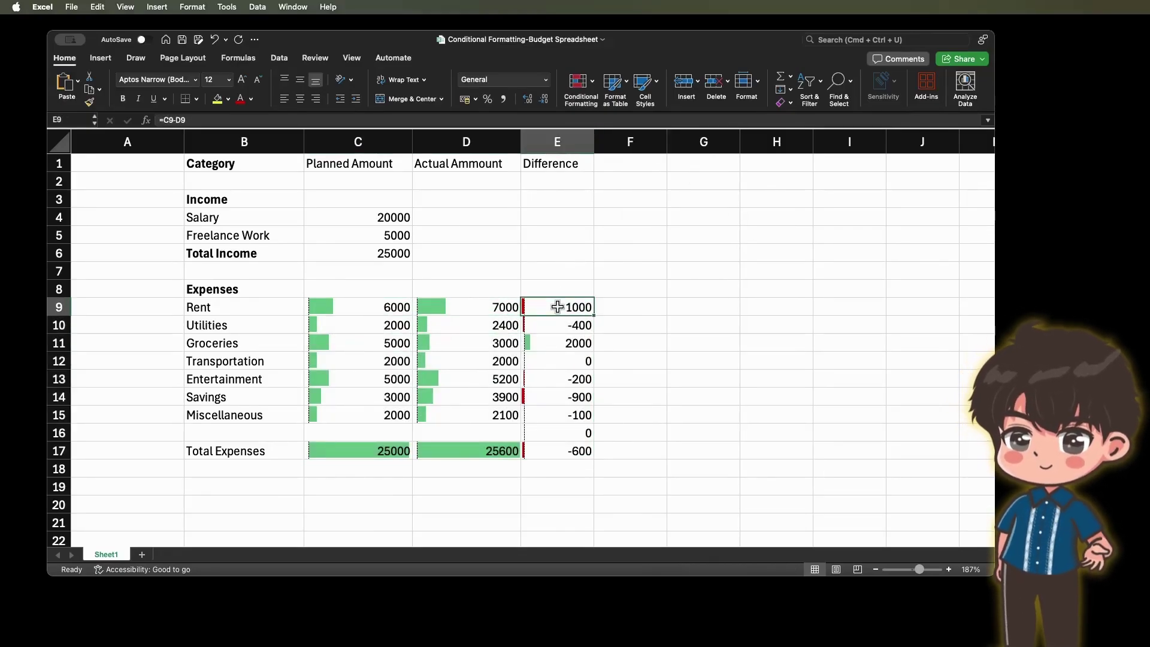
pyautogui.click(552, 325)
pyautogui.click(546, 399)
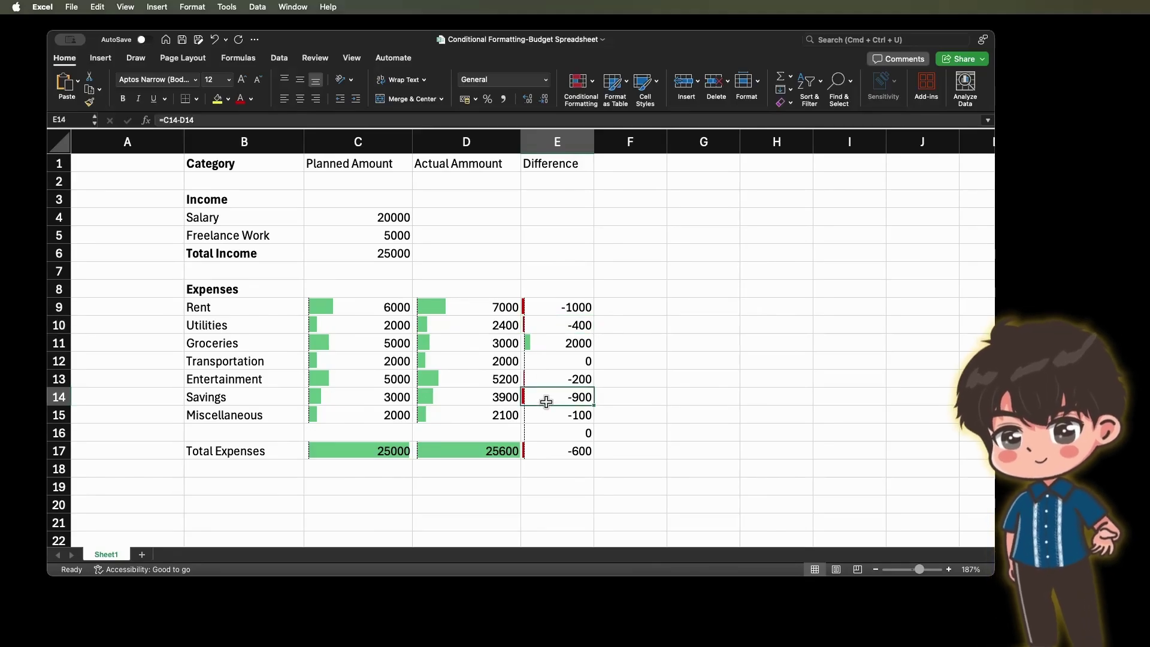
pyautogui.click(550, 457)
pyautogui.click(546, 379)
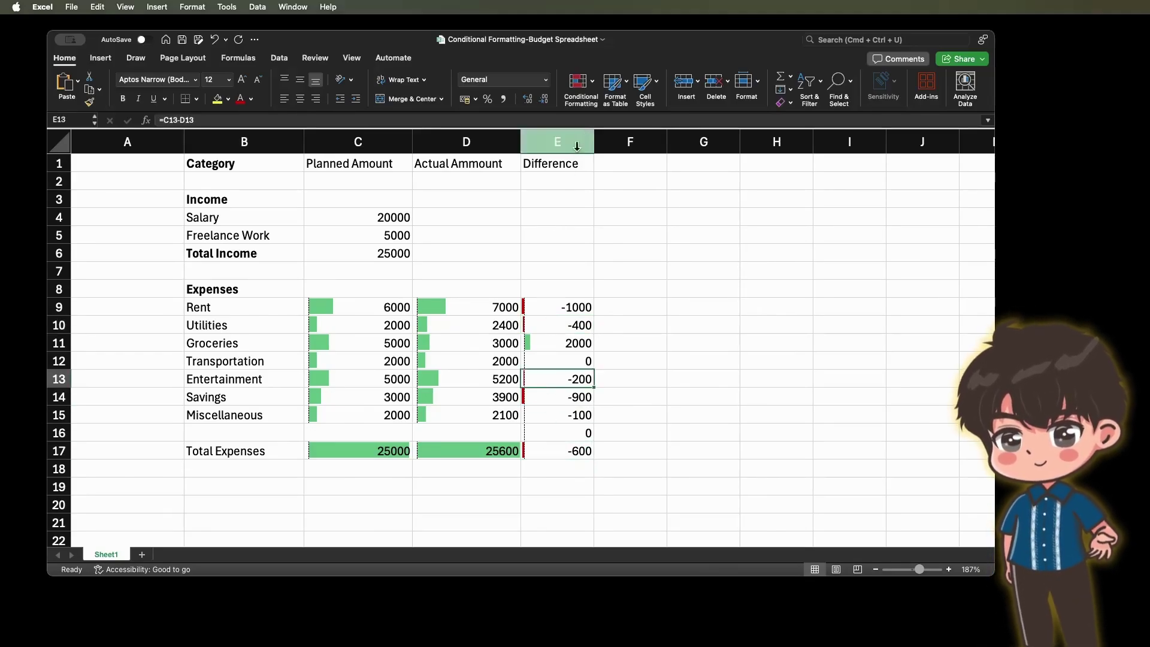
pyautogui.click(592, 81)
pyautogui.click(342, 300)
pyautogui.moveTo(342, 302); pyautogui.dragTo(551, 446)
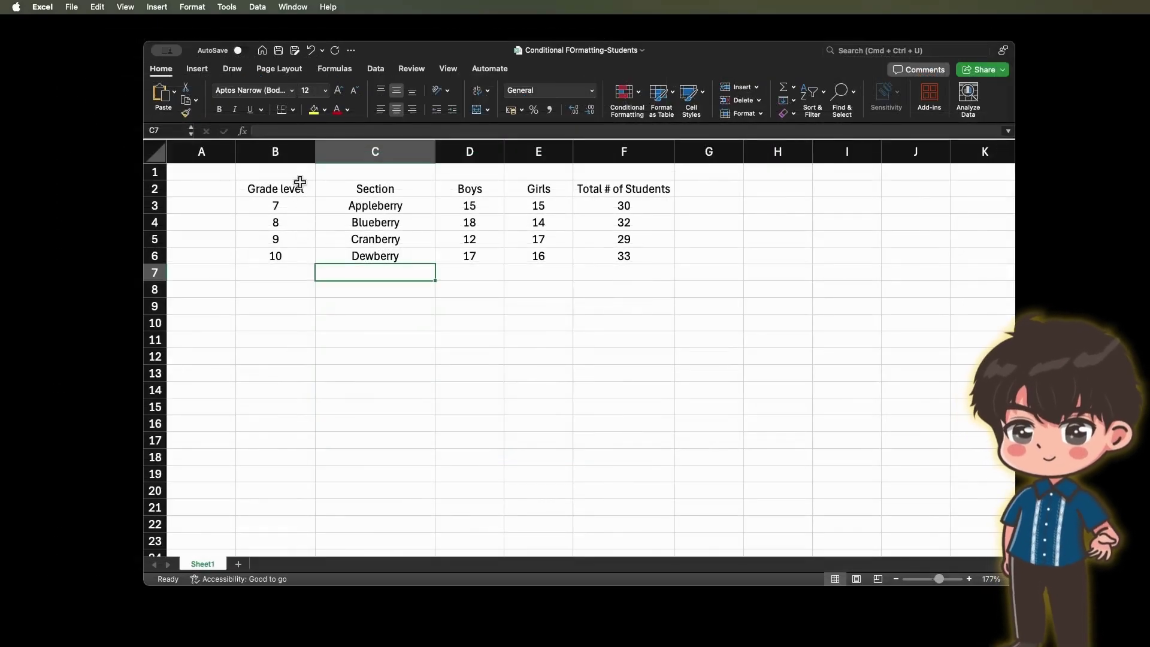
# Look over the students table's headings and grades 7 to 10, selecting B2:F6.
pyautogui.click(298, 186)
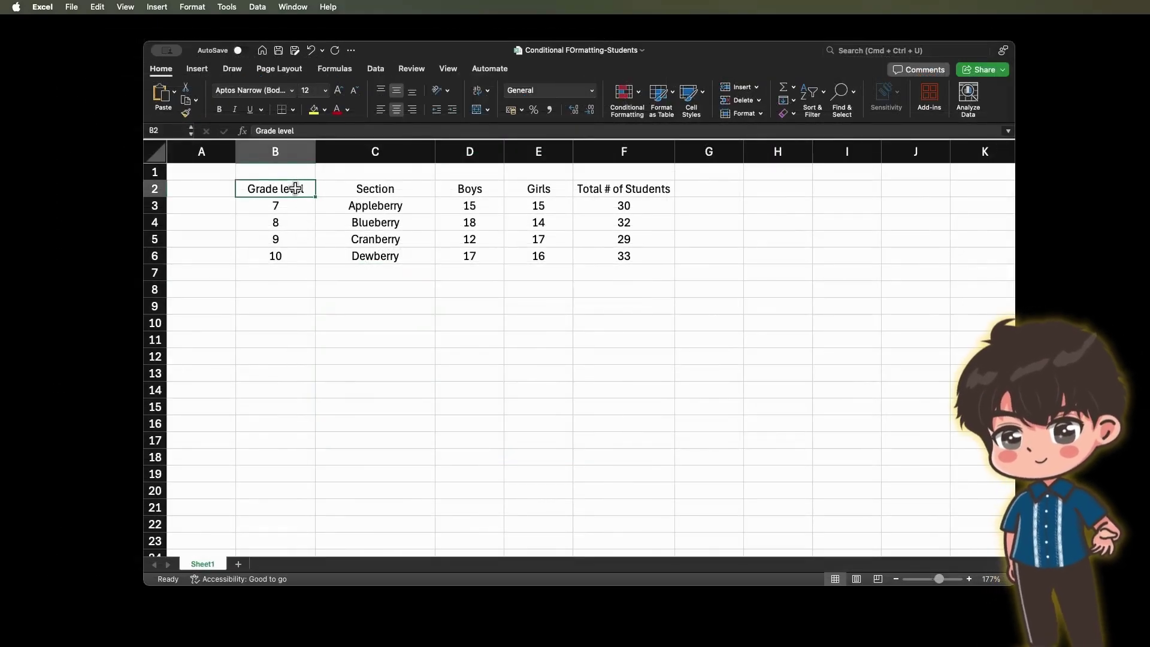
pyautogui.click(606, 196)
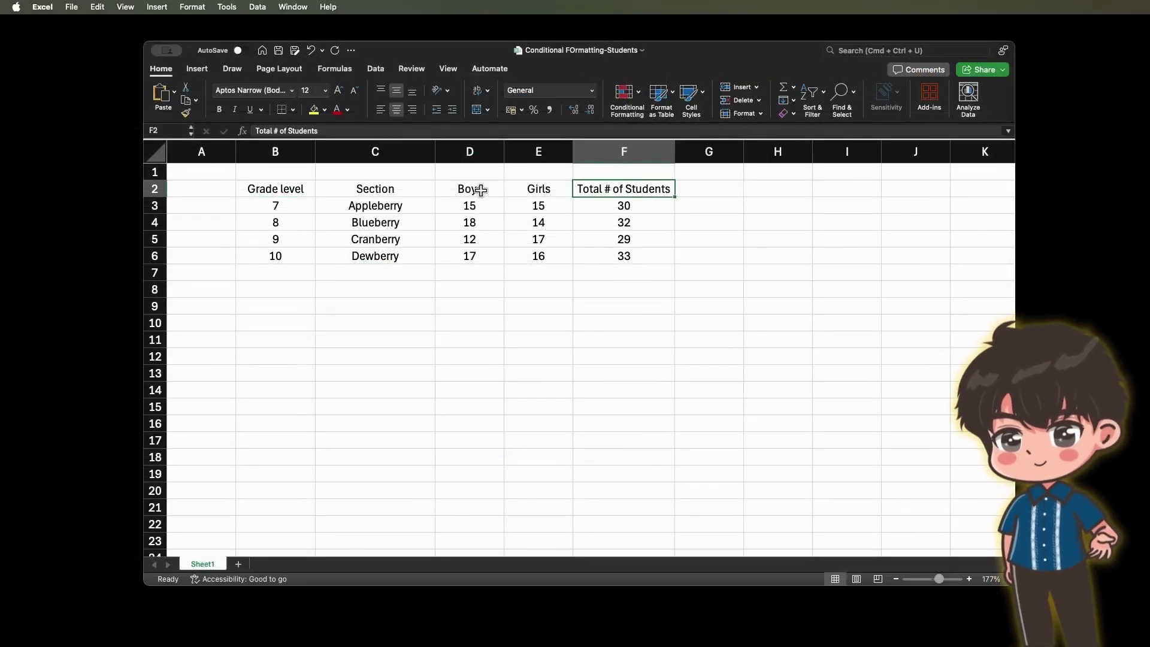
pyautogui.click(295, 206)
pyautogui.click(297, 223)
pyautogui.click(298, 239)
pyautogui.click(298, 257)
pyautogui.click(468, 193)
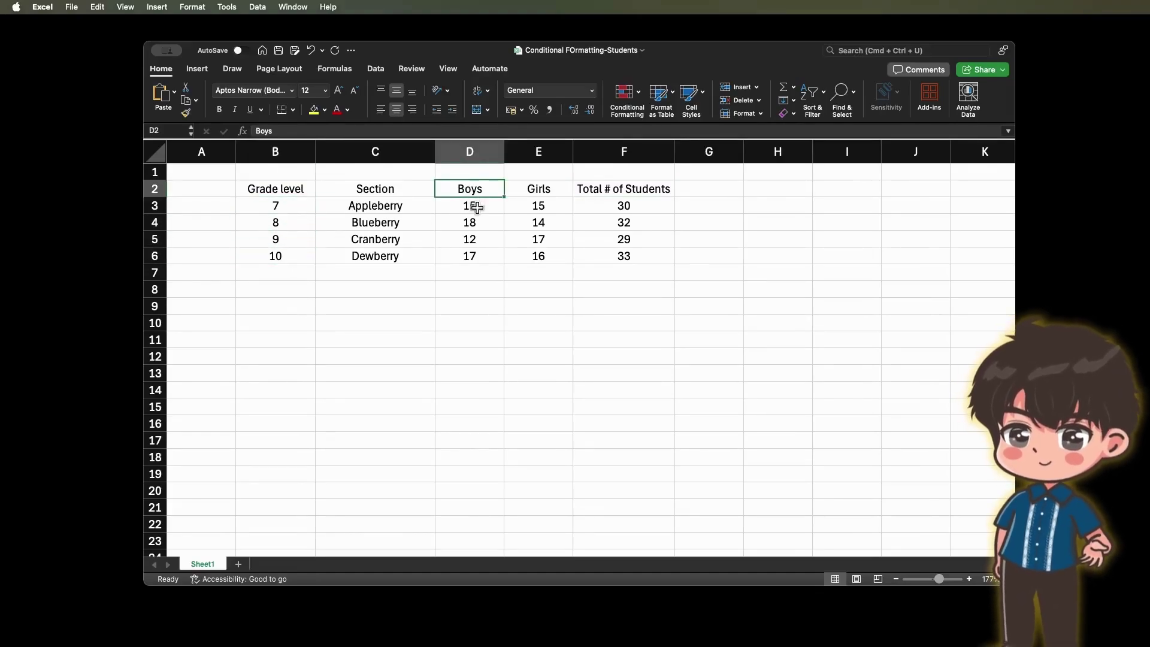
pyautogui.click(525, 195)
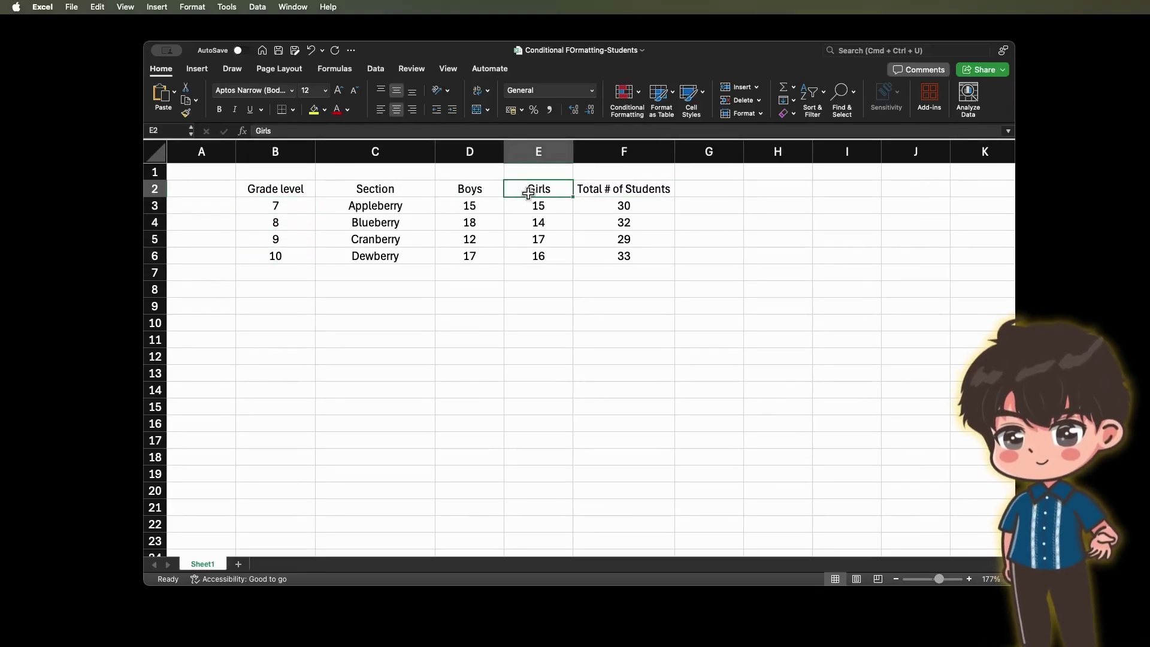
pyautogui.moveTo(268, 188)
pyautogui.mouseDown()
pyautogui.moveTo(513, 213)
pyautogui.moveTo(599, 254)
pyautogui.mouseUp()
# Apply Solid Fill Blue Data Bars to the Boys, Girls and Total # of Students counts.
pyautogui.click(630, 105)
pyautogui.click(536, 227)
pyautogui.moveTo(452, 203); pyautogui.dragTo(591, 256)
pyautogui.click(627, 104)
pyautogui.moveTo(643, 153)
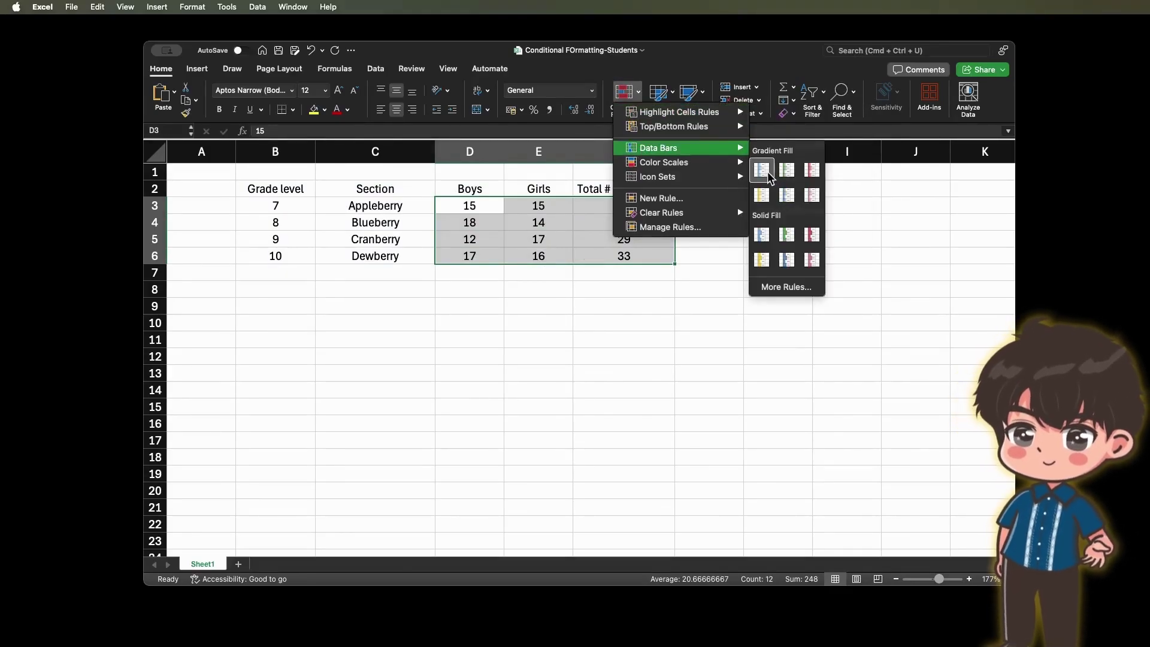
pyautogui.click(762, 233)
pyautogui.click(714, 237)
pyautogui.click(536, 256)
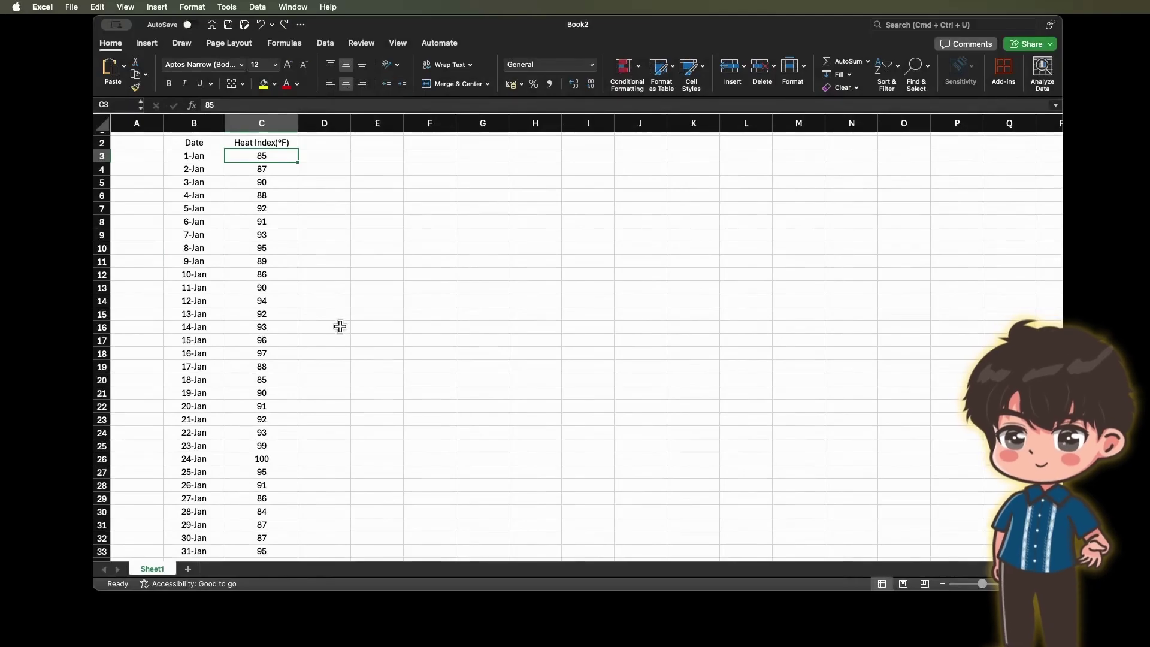
pyautogui.click(340, 326)
pyautogui.click(267, 195)
pyautogui.click(239, 157)
pyautogui.click(223, 154)
pyautogui.click(246, 154)
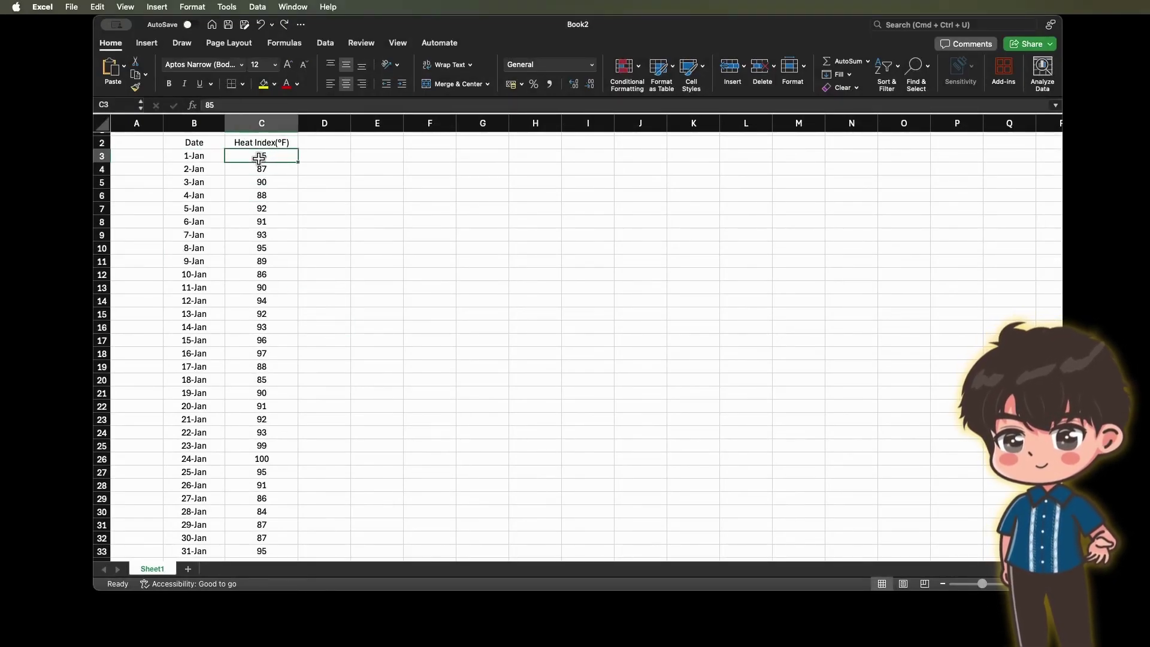
pyautogui.moveTo(261, 157); pyautogui.dragTo(263, 547)
pyautogui.click(626, 84)
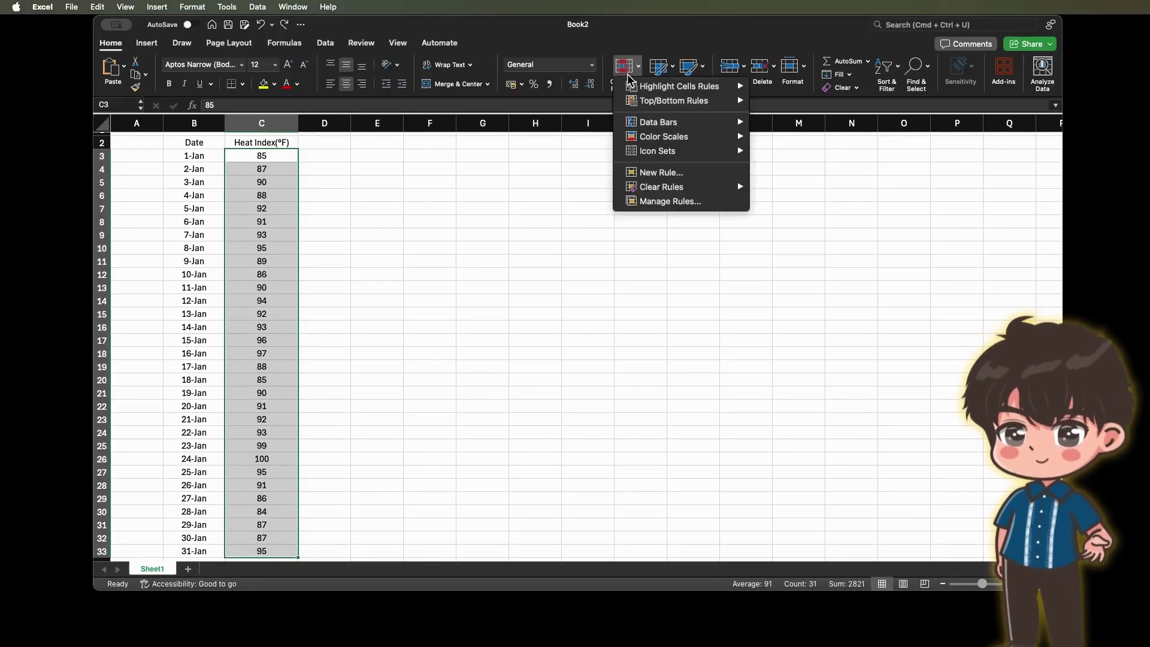
pyautogui.moveTo(637, 142)
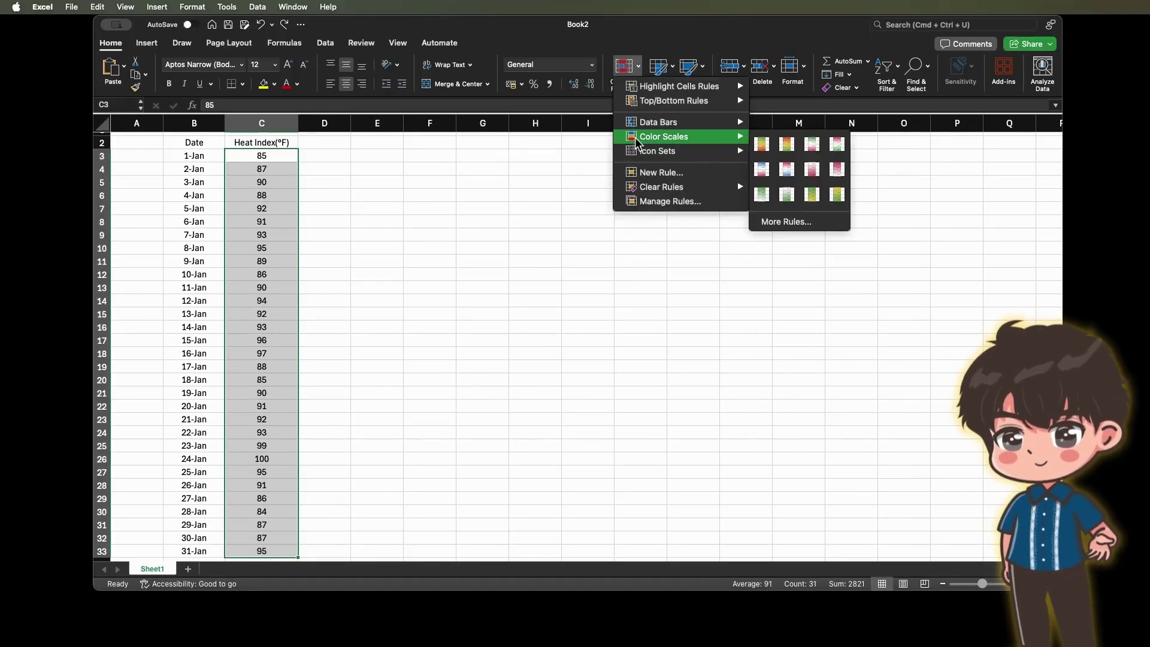
pyautogui.click(787, 145)
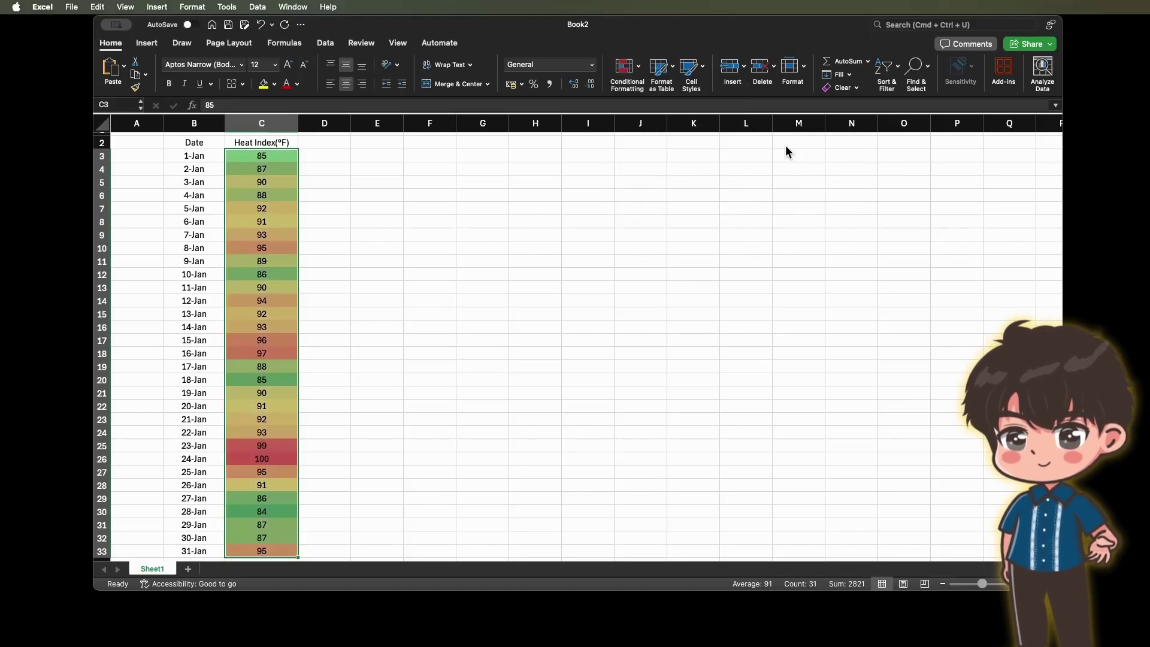
pyautogui.click(267, 457)
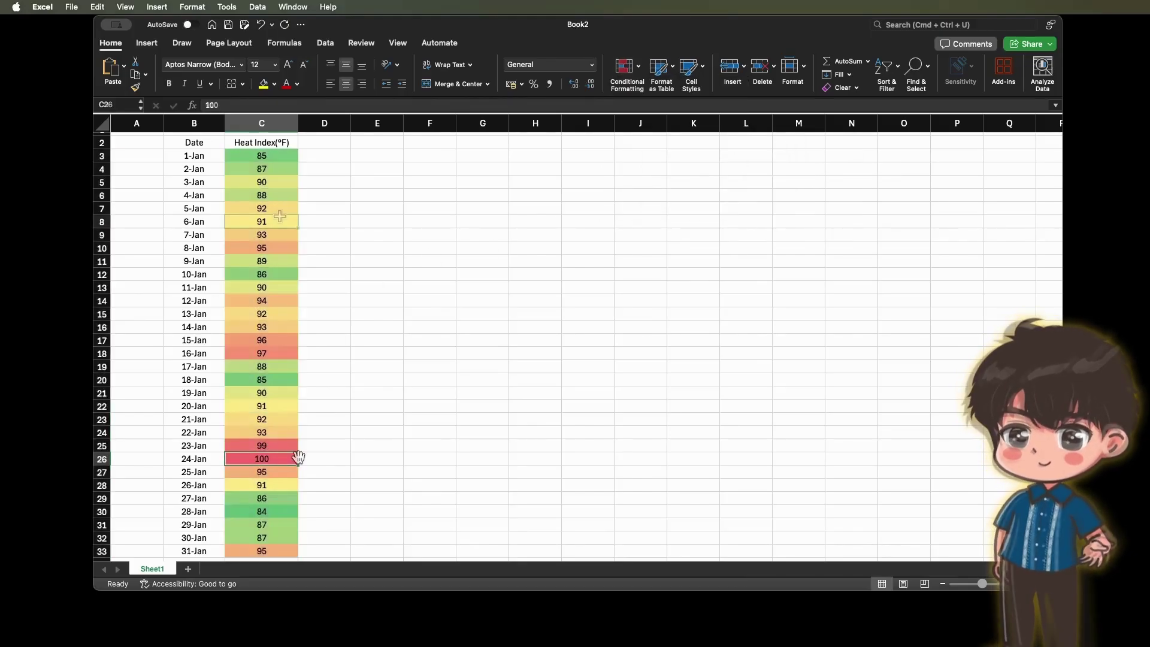
pyautogui.click(261, 222)
pyautogui.click(267, 169)
pyautogui.click(264, 196)
pyautogui.click(267, 221)
pyautogui.click(270, 274)
pyautogui.click(575, 617)
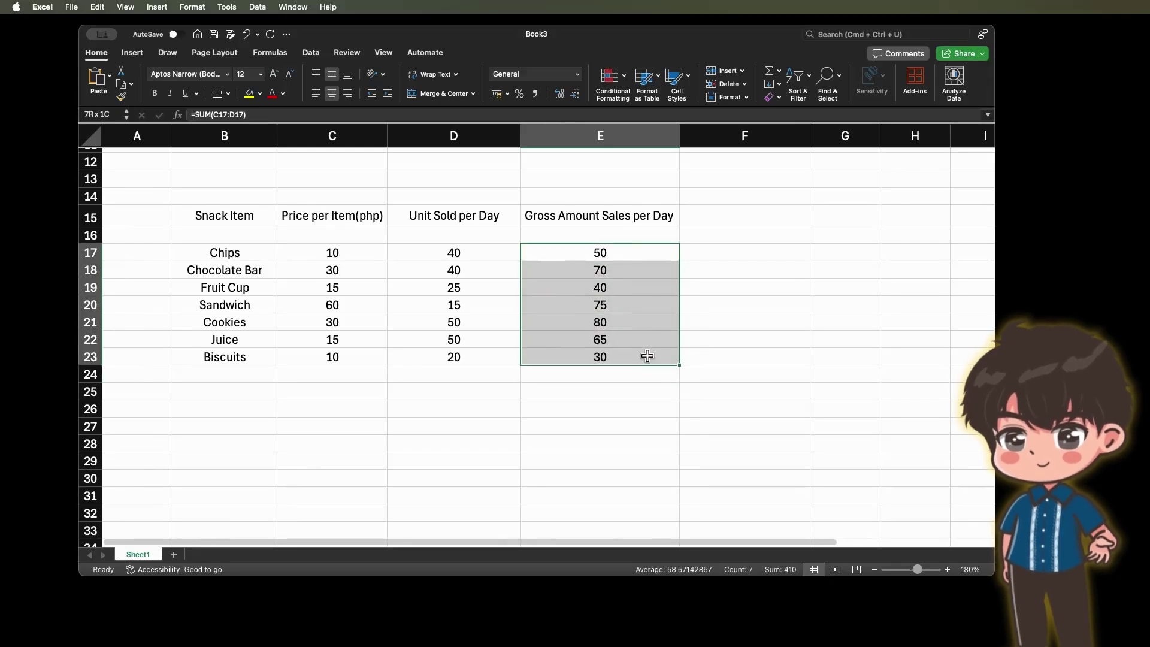
# Apply a 3 Arrows icon set rule to the Gross Amount Sales per Day figures.
pyautogui.click(612, 78)
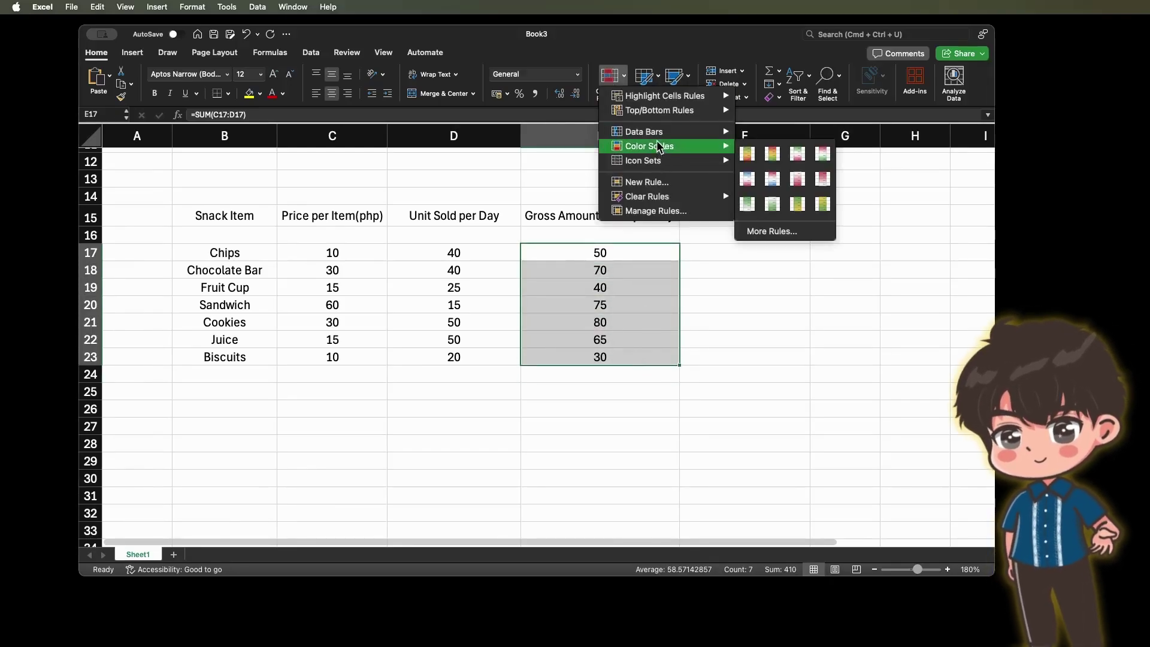
pyautogui.moveTo(693, 171)
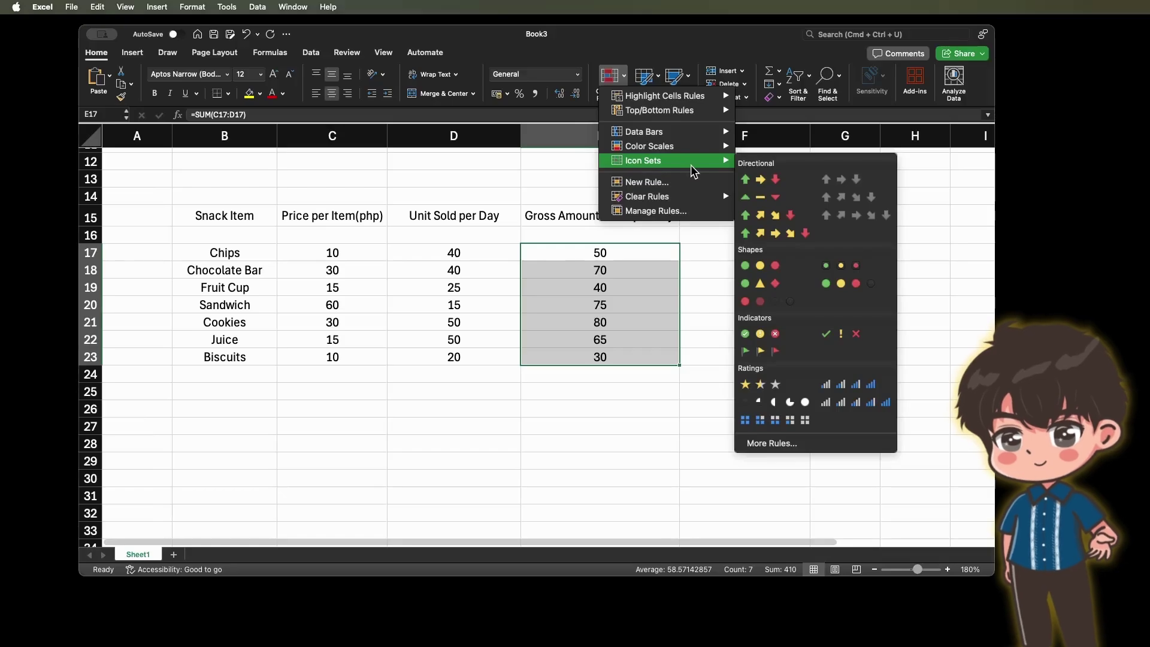
pyautogui.click(756, 445)
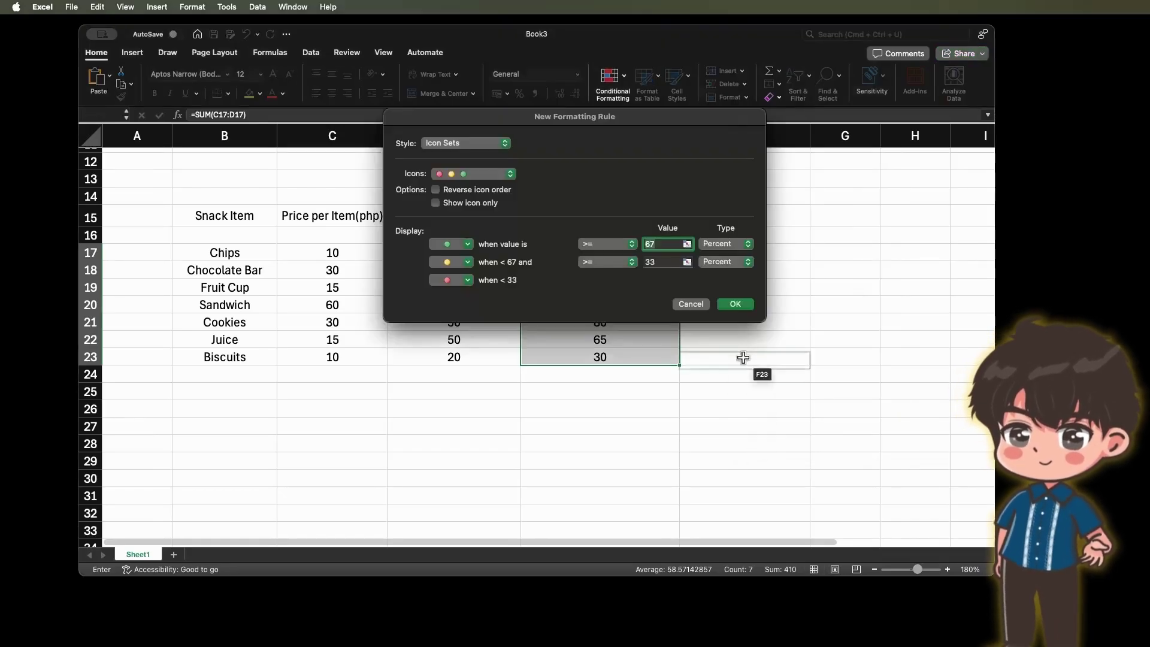
pyautogui.click(489, 175)
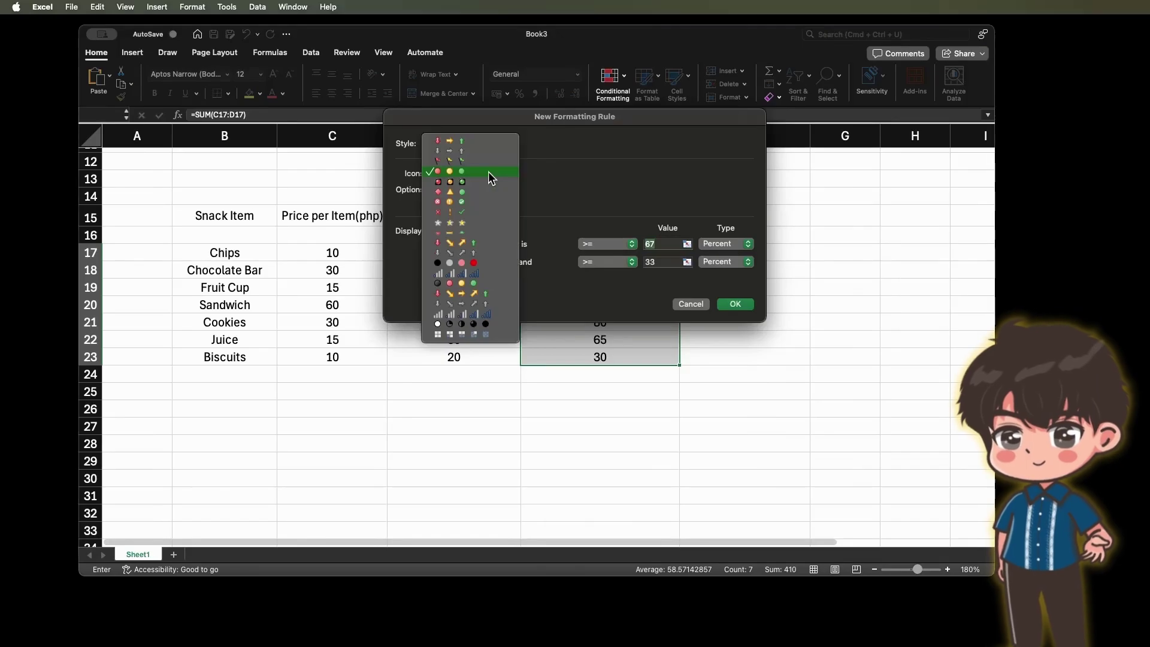
pyautogui.click(470, 146)
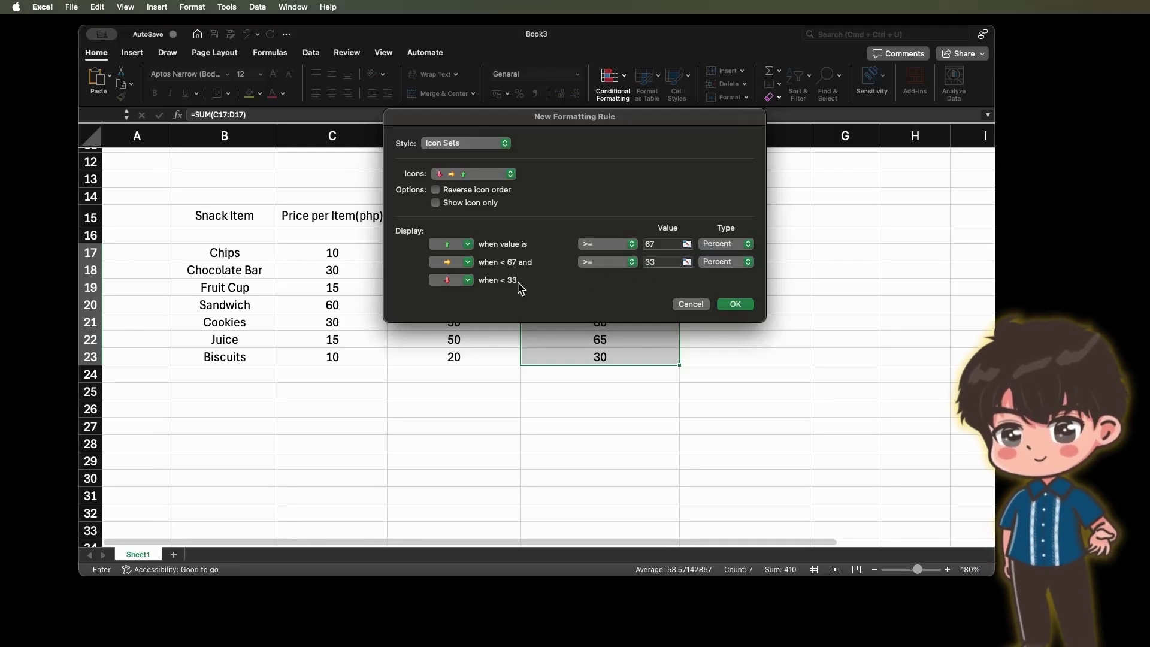
pyautogui.click(733, 305)
pyautogui.click(620, 338)
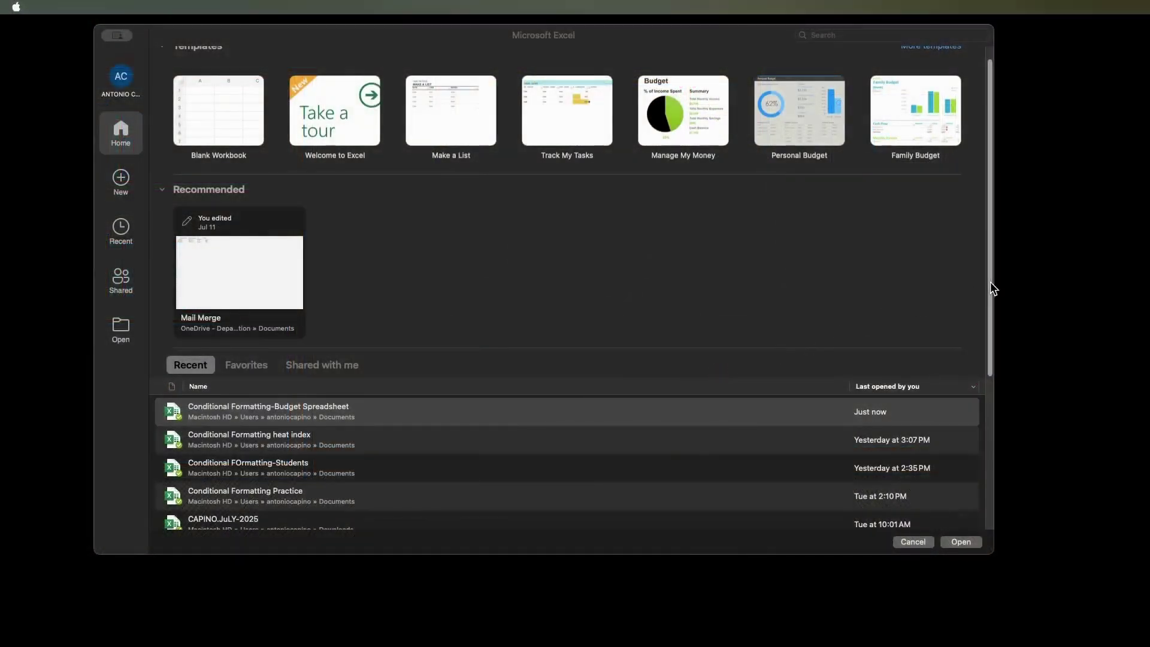
# Open Conditional Formatting-Budget Spreadsheet and insert the Analyze Data PivotTable of Actual Amount and Difference by Category.
pyautogui.click(865, 275)
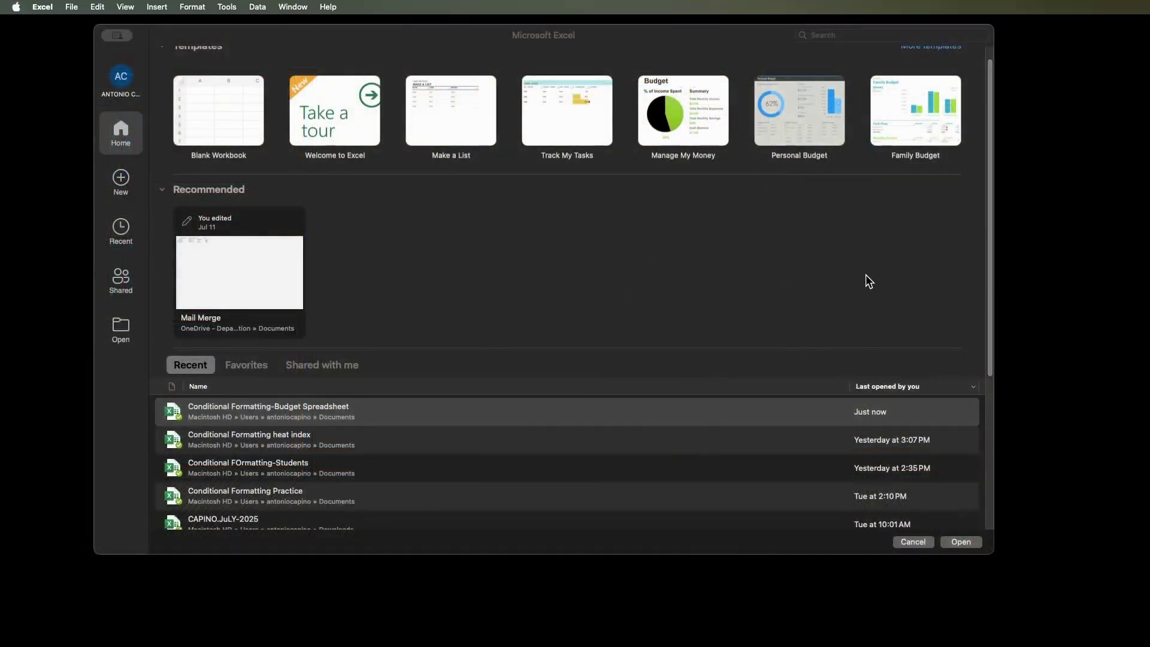
pyautogui.doubleClick(260, 411)
pyautogui.click(279, 216)
pyautogui.moveTo(223, 165); pyautogui.dragTo(562, 449)
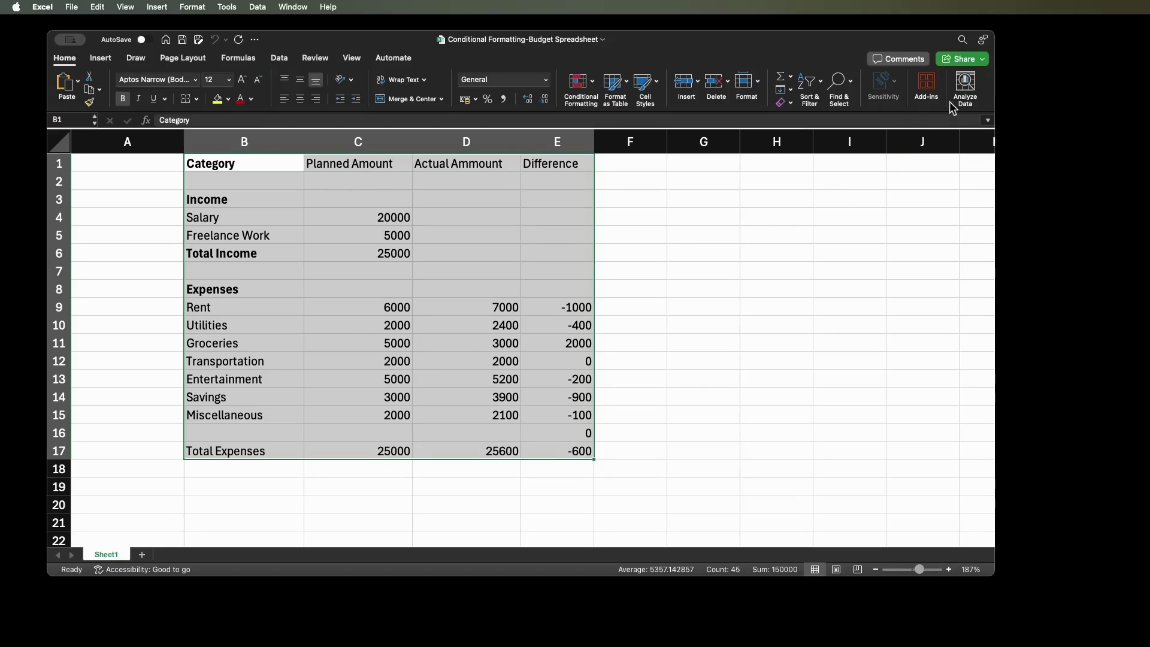
pyautogui.click(964, 90)
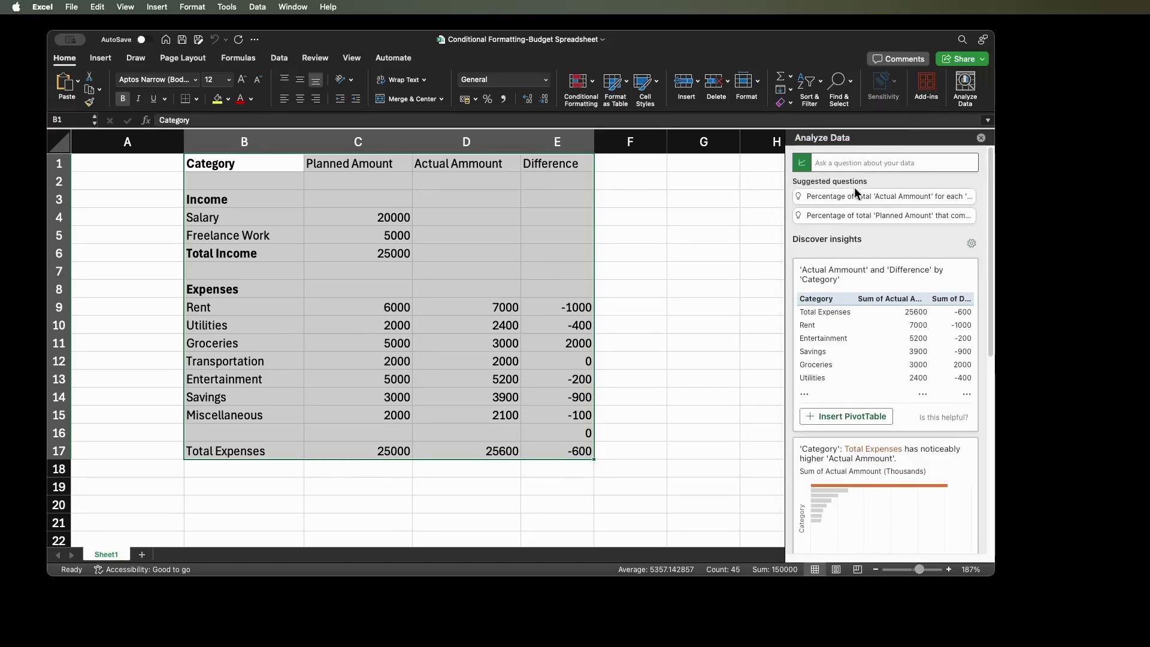
pyautogui.click(840, 412)
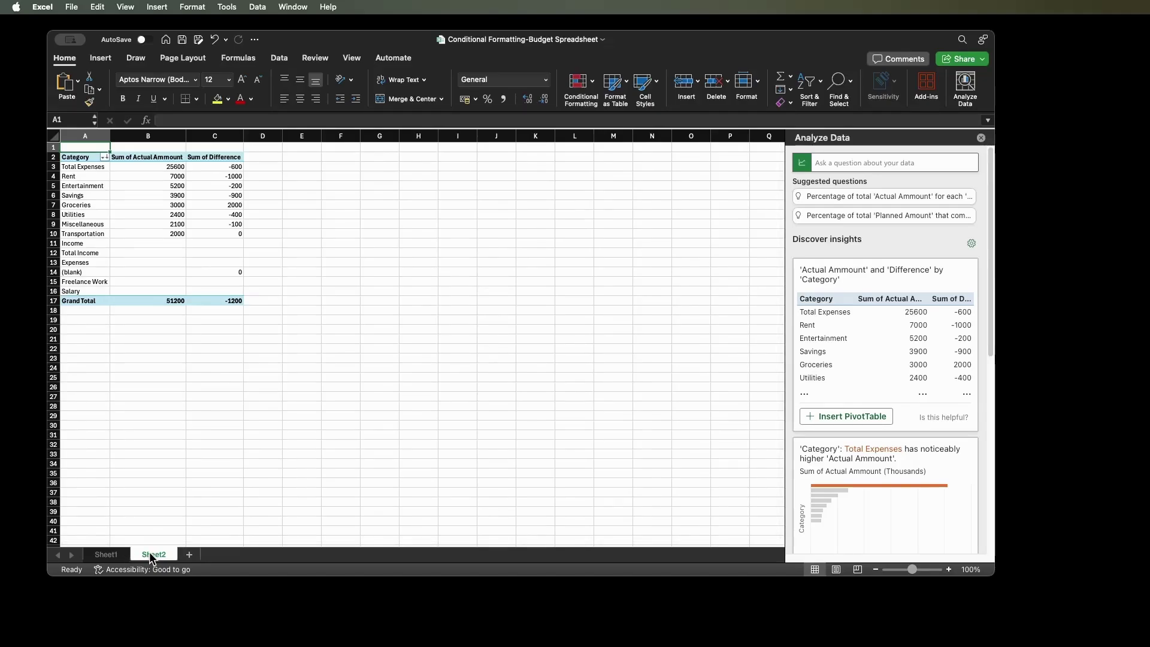
# Insert the Analyze Data PivotChart of Actual Amount by Category from Sheet1.
pyautogui.click(117, 553)
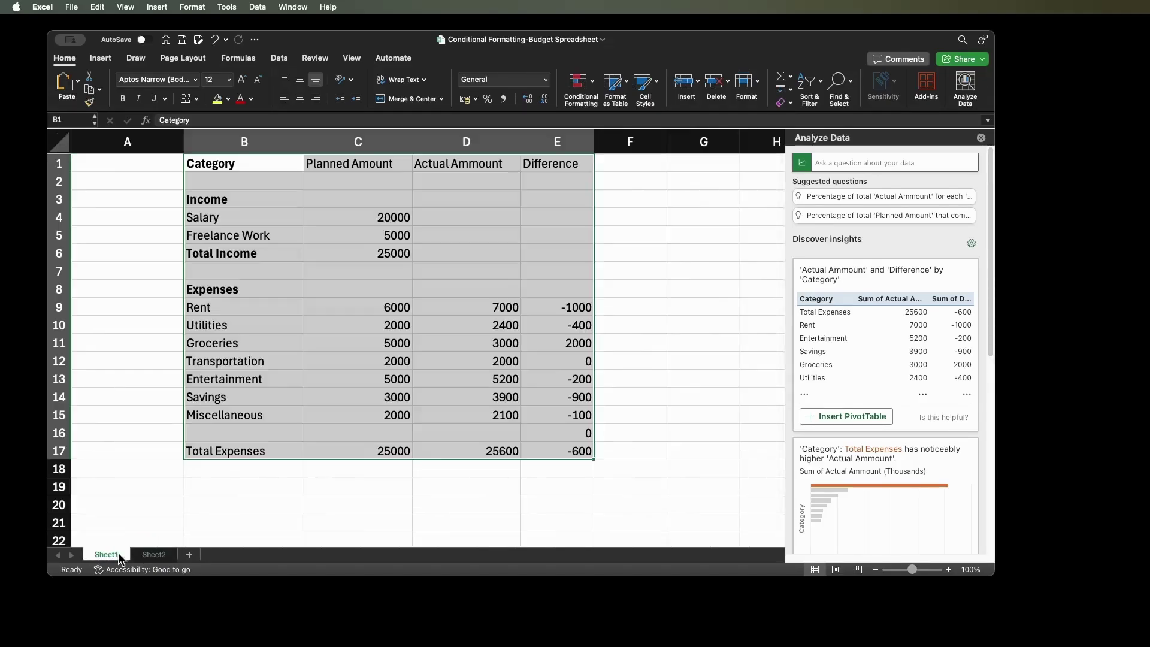
pyautogui.scroll(-5, 868, 398)
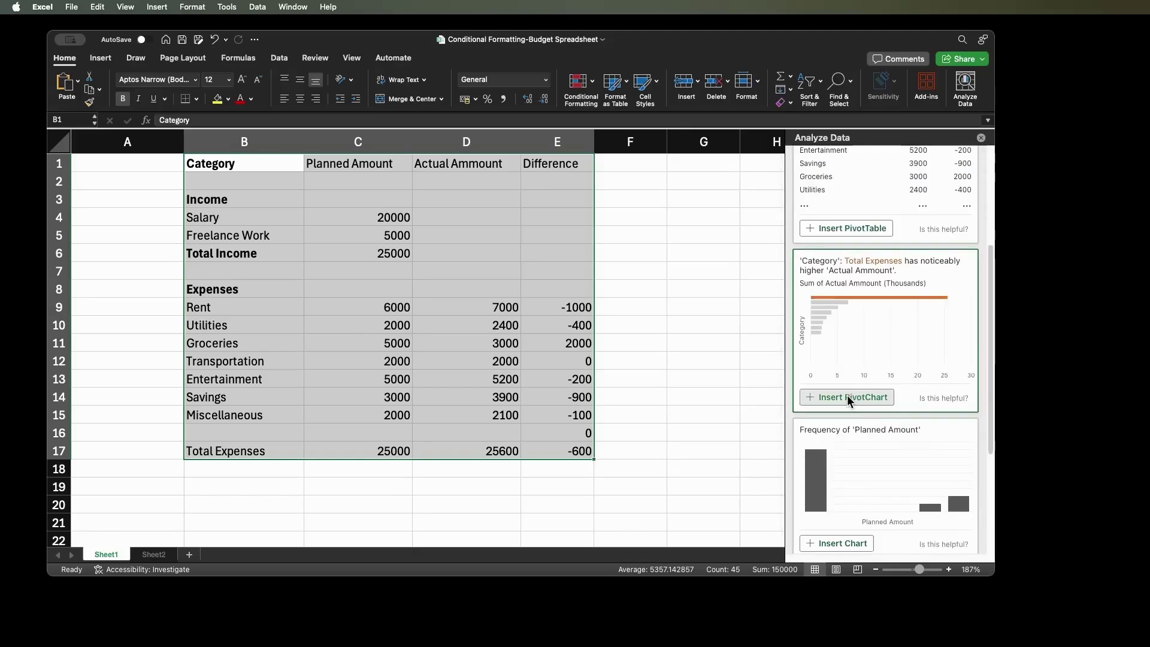
pyautogui.click(847, 396)
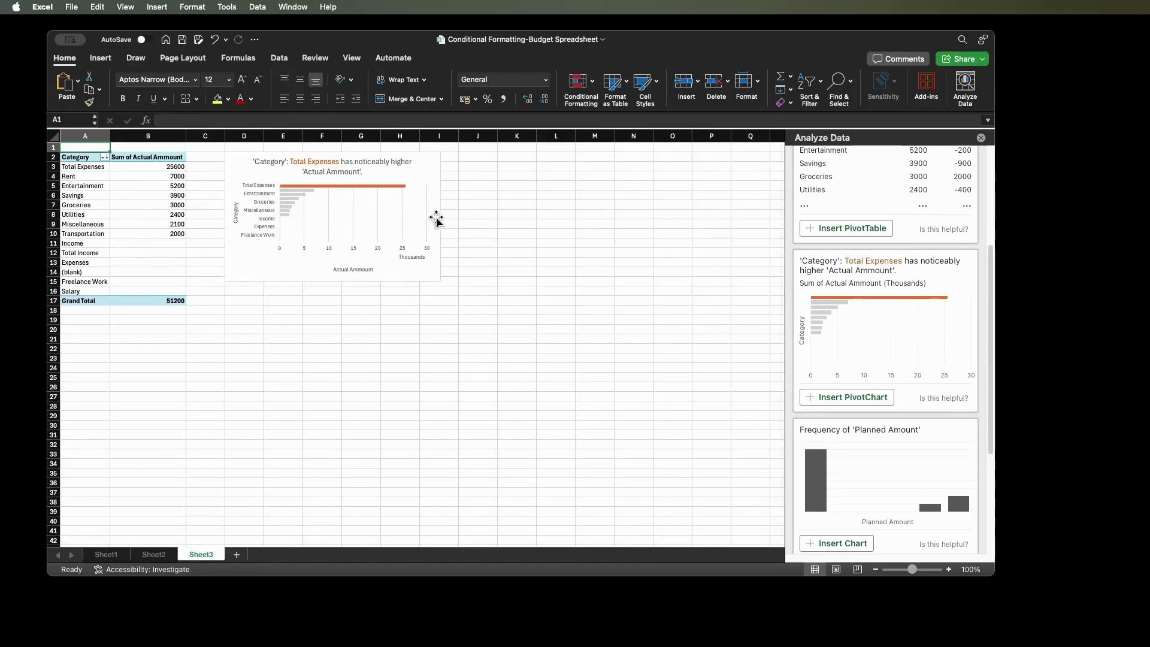
# Add Planned Amount and Difference to the PivotChart, move it clear of the PivotTable, and return to Sheet1.
pyautogui.click(324, 221)
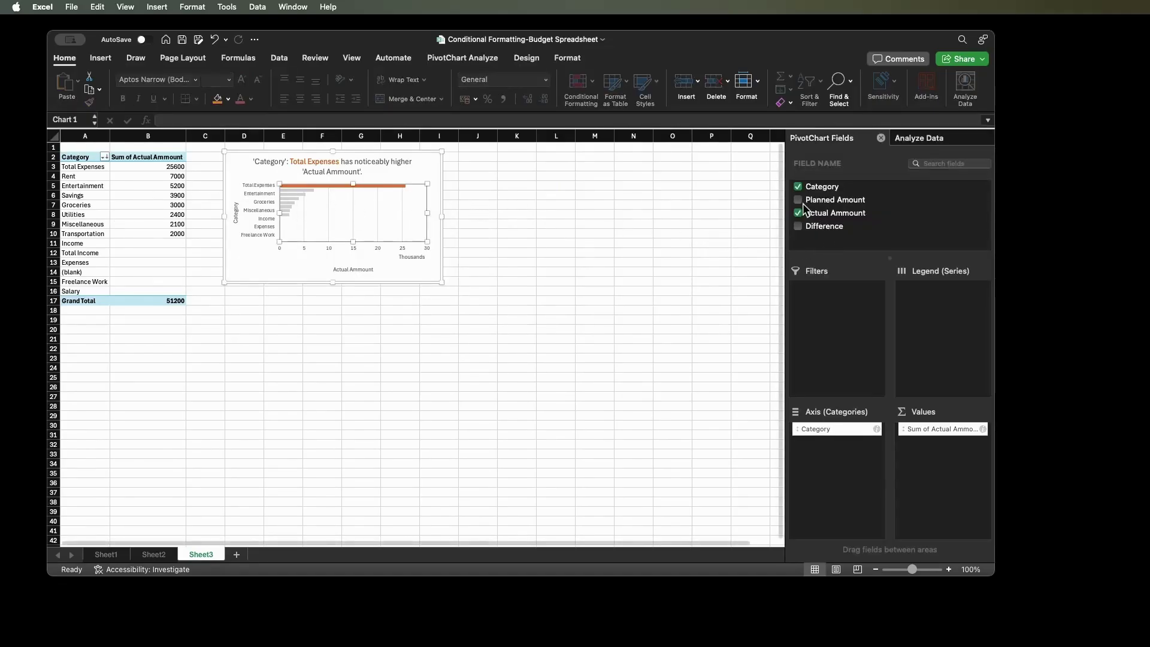
pyautogui.click(798, 199)
pyautogui.click(798, 226)
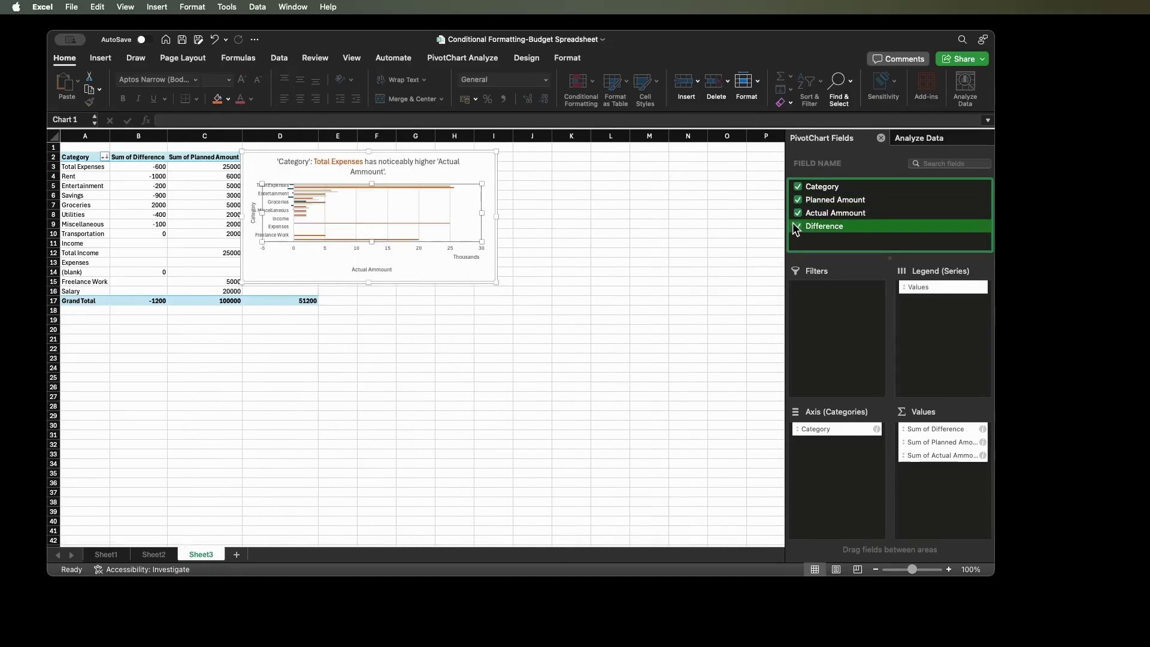
pyautogui.moveTo(267, 165); pyautogui.dragTo(396, 175)
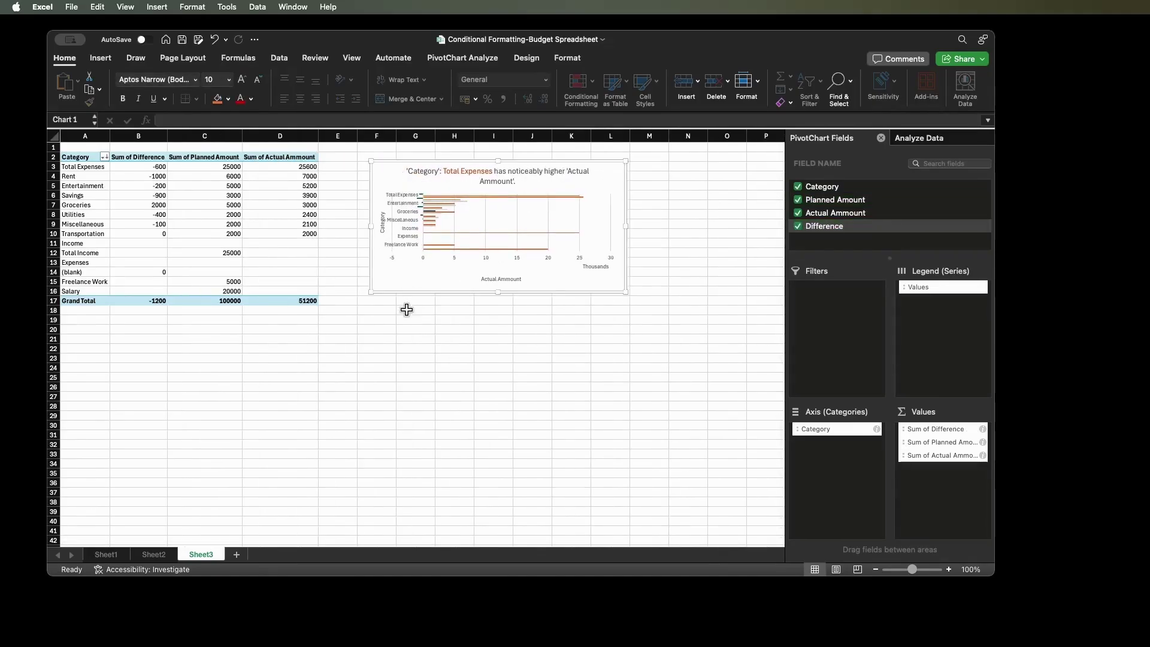
pyautogui.click(407, 309)
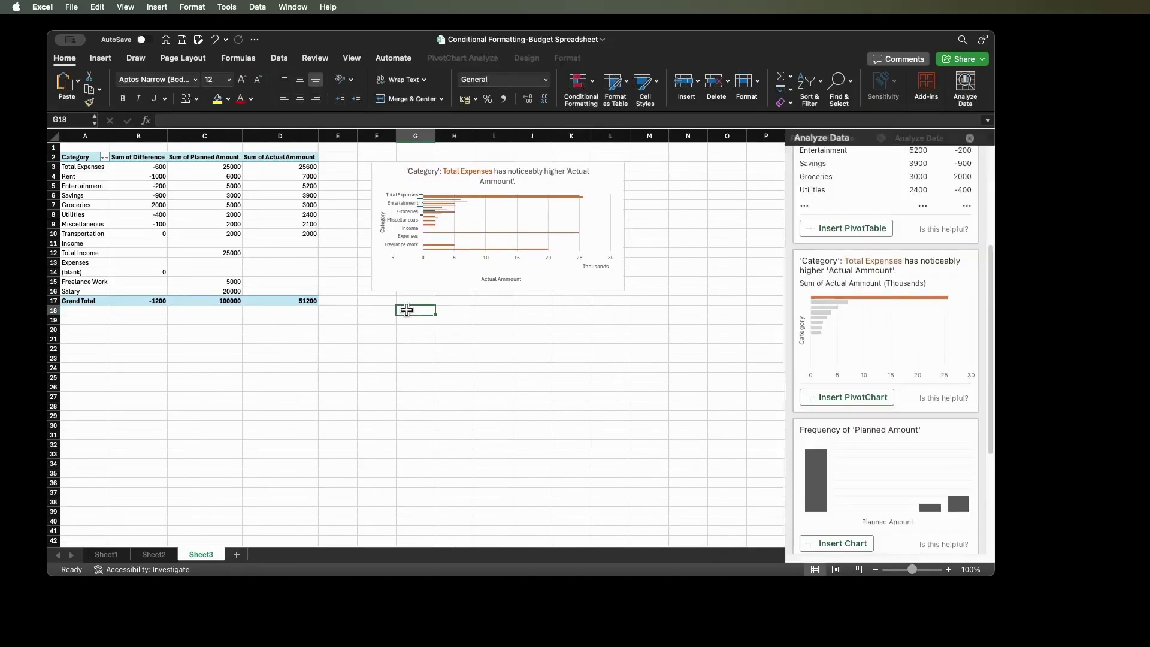
pyautogui.click(113, 554)
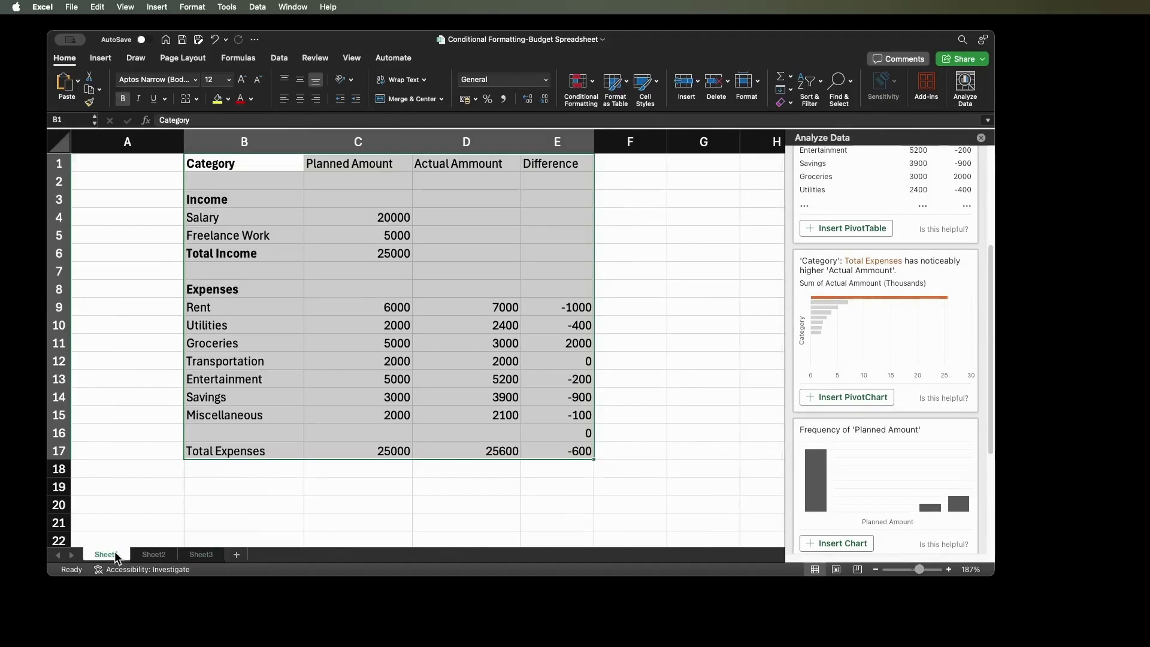
# Insert the 'Frequency of Planned Amount' histogram from Analyze Data and zoom the sheet out.
pyautogui.click(607, 315)
pyautogui.scroll(-5, 815, 353)
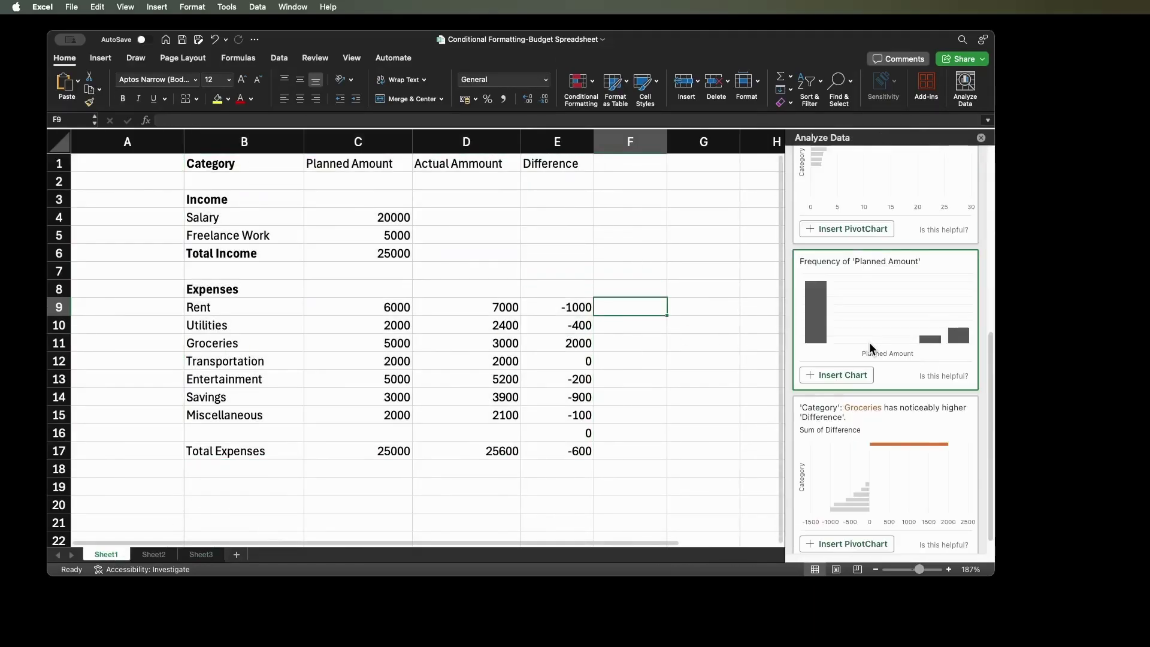
pyautogui.click(859, 377)
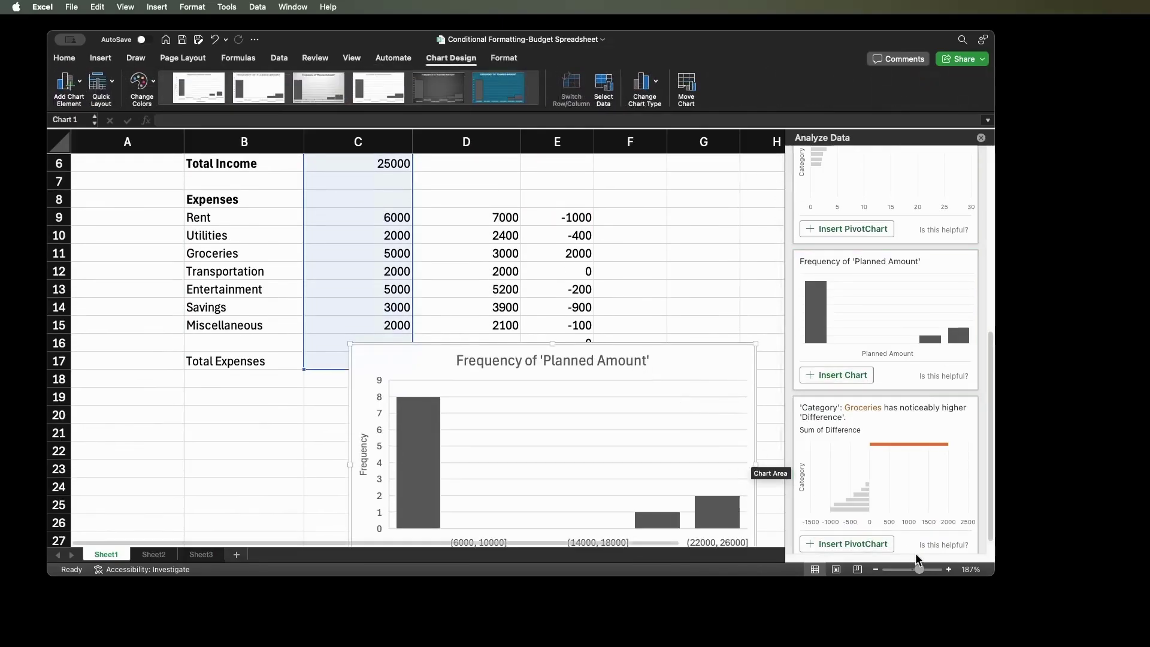
pyautogui.moveTo(916, 569); pyautogui.dragTo(913, 570)
# Move the histogram to sit to the right of the budget table.
pyautogui.scroll(5, 586, 390)
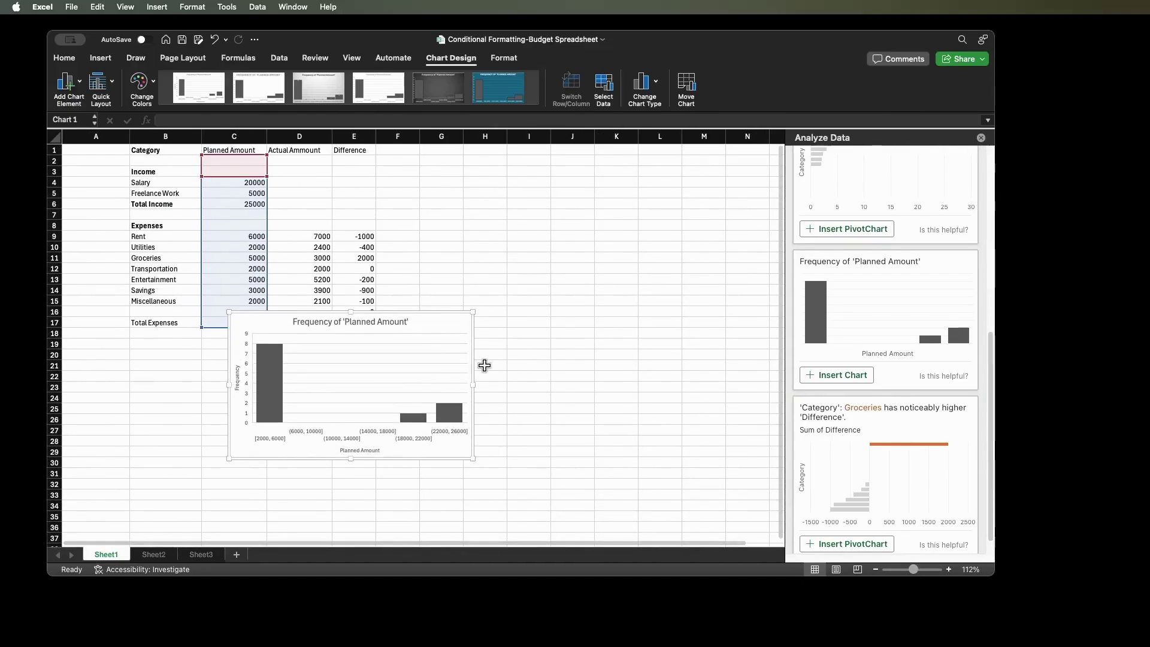
pyautogui.click(545, 268)
pyautogui.click(253, 324)
pyautogui.moveTo(252, 324); pyautogui.dragTo(437, 173)
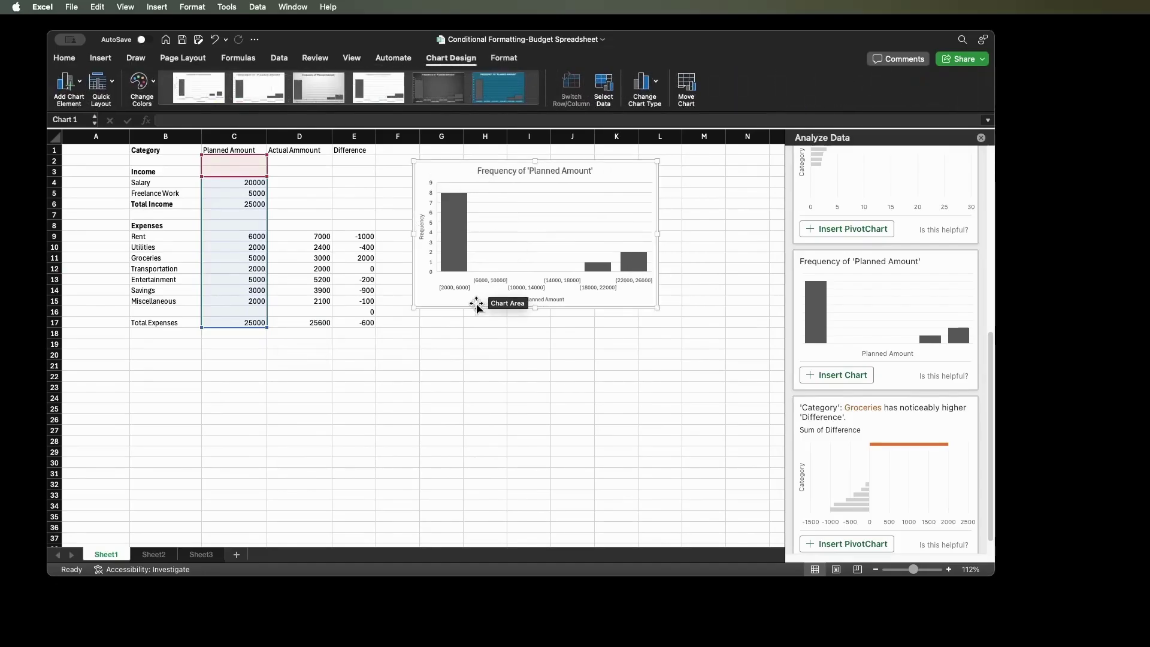
pyautogui.click(442, 343)
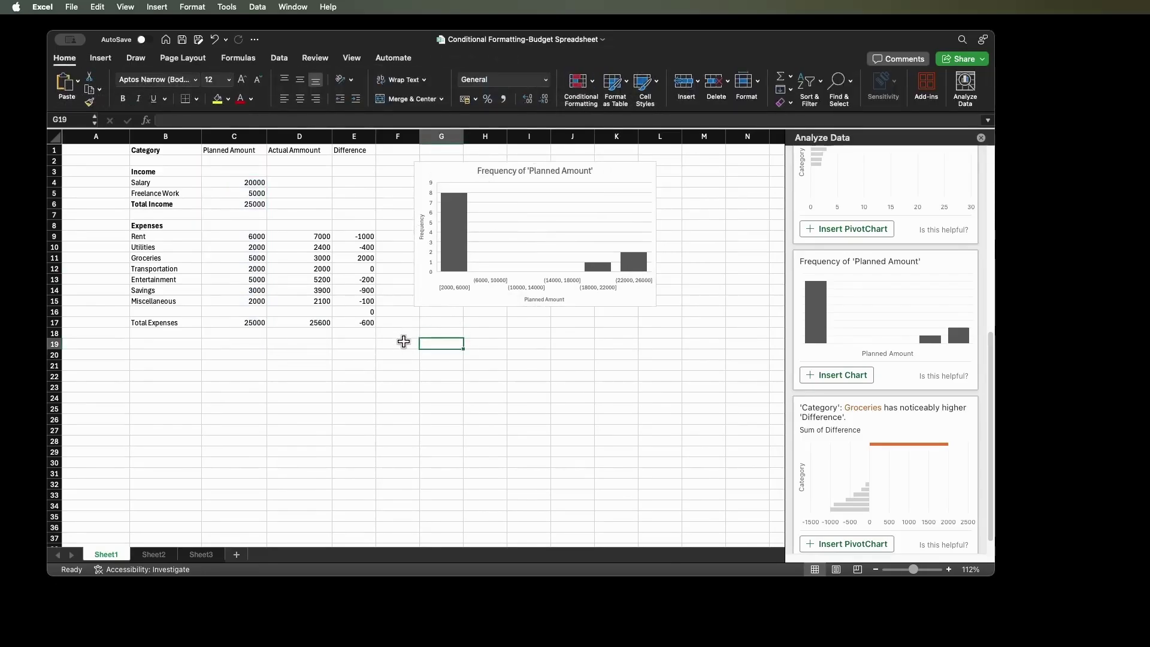
pyautogui.click(384, 371)
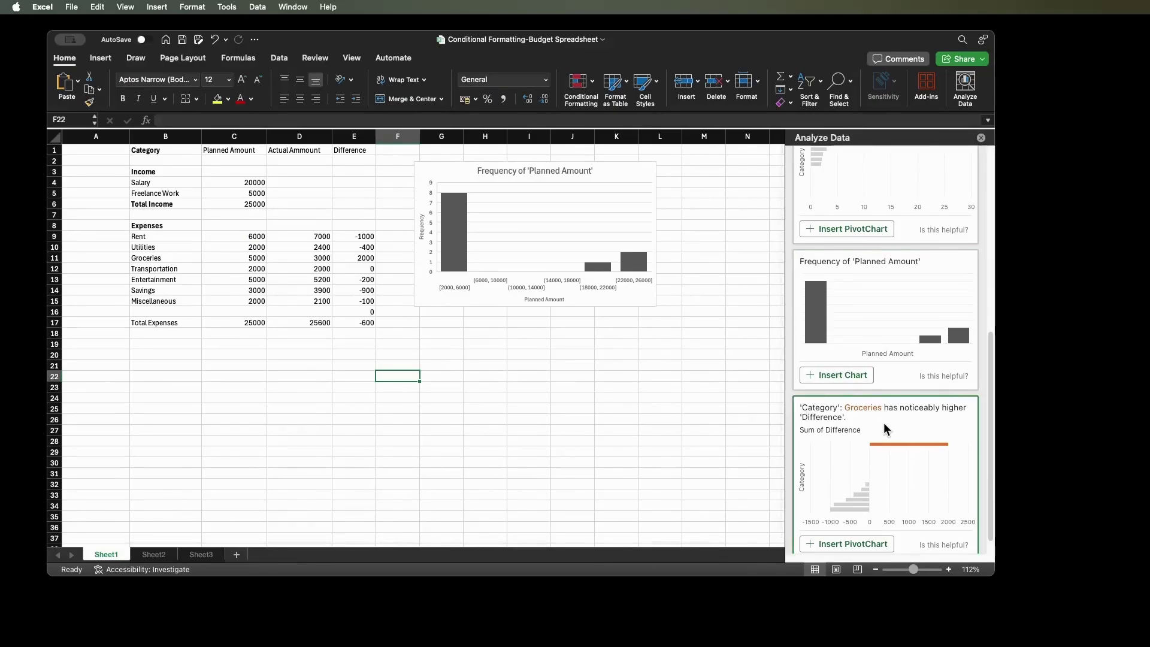
# Insert the Groceries Difference-by-Category PivotChart and select it to show PivotChart Fields.
pyautogui.scroll(-1, 887, 427)
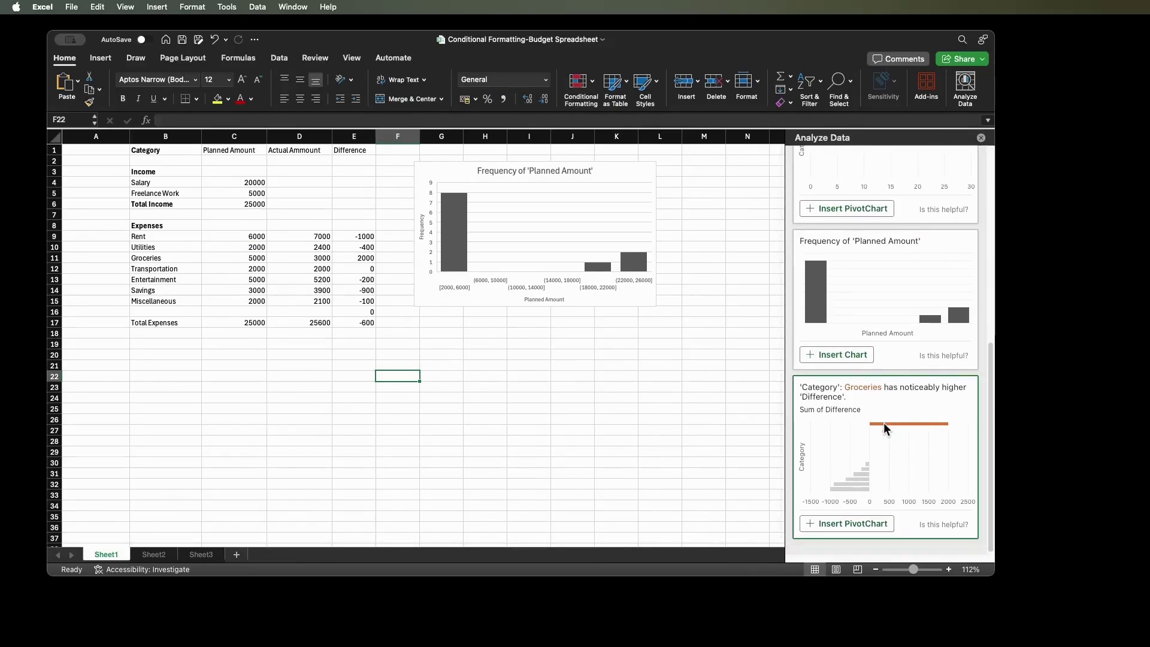
pyautogui.click(883, 524)
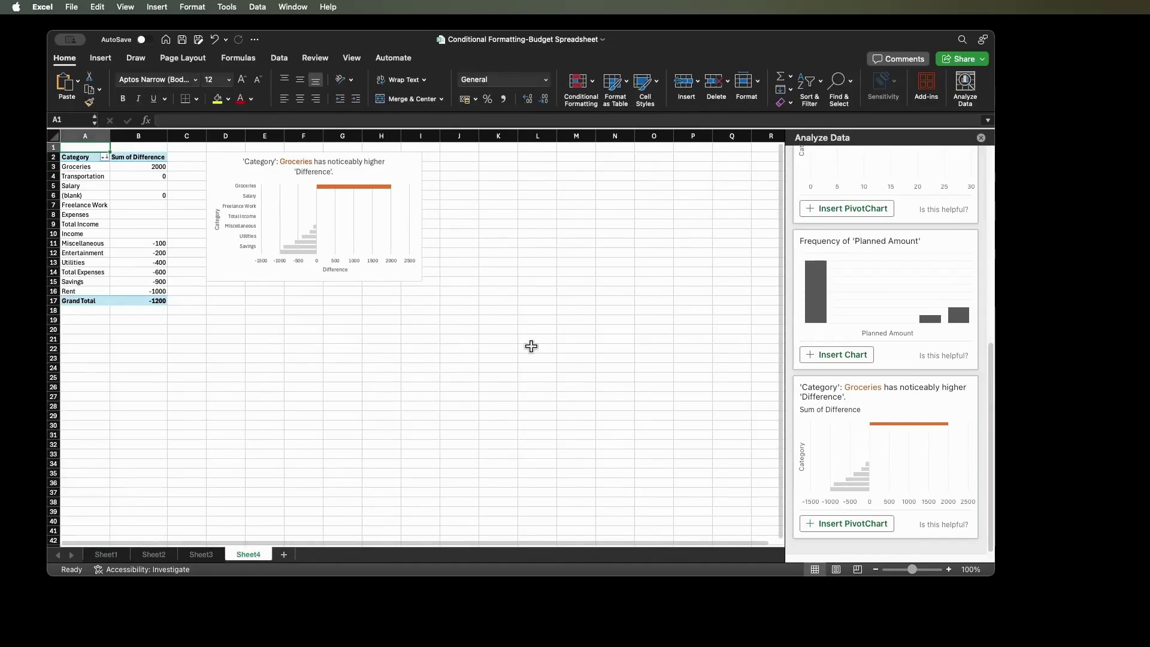
pyautogui.click(258, 189)
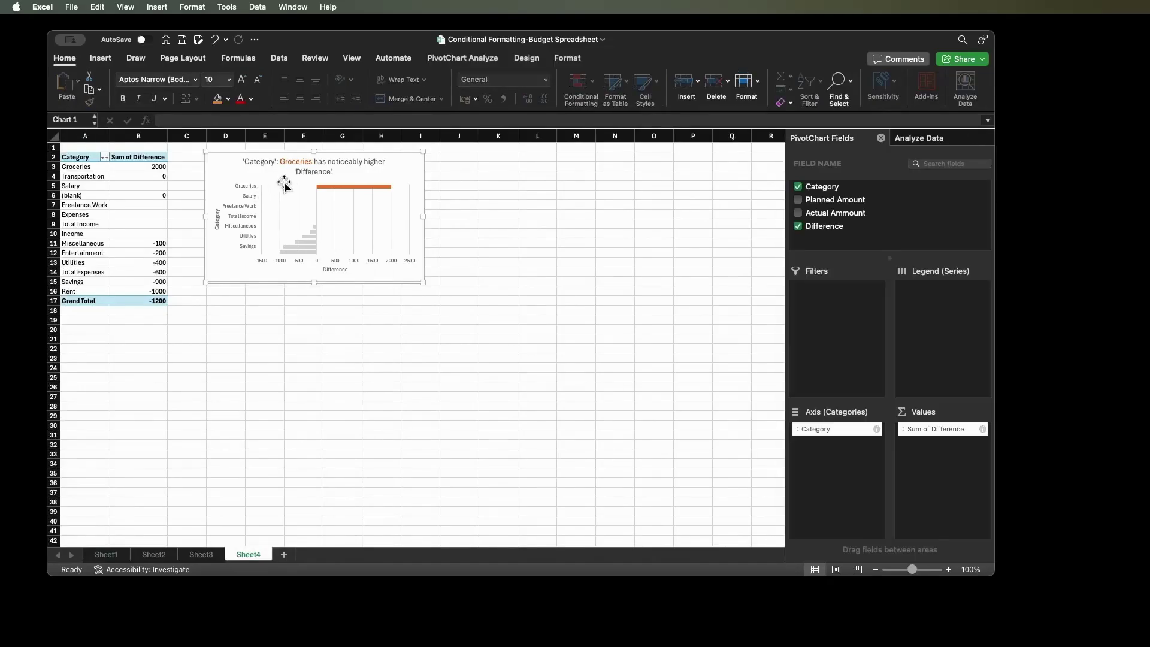